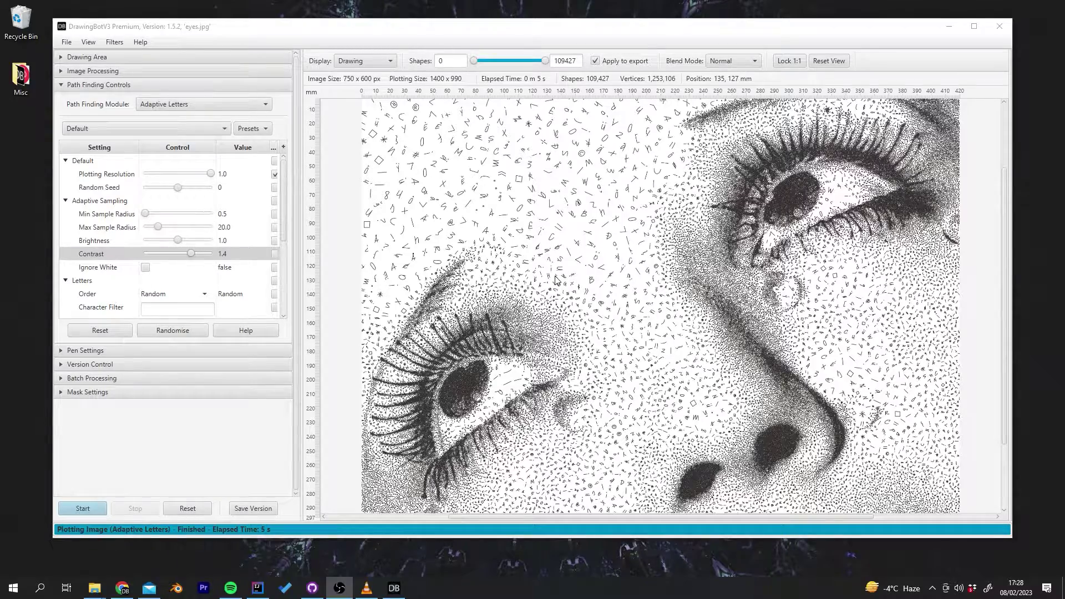
Step: Zoom in and out on the eyes drawing, then fit it back into view
scroll(571, 279, "up", 3)
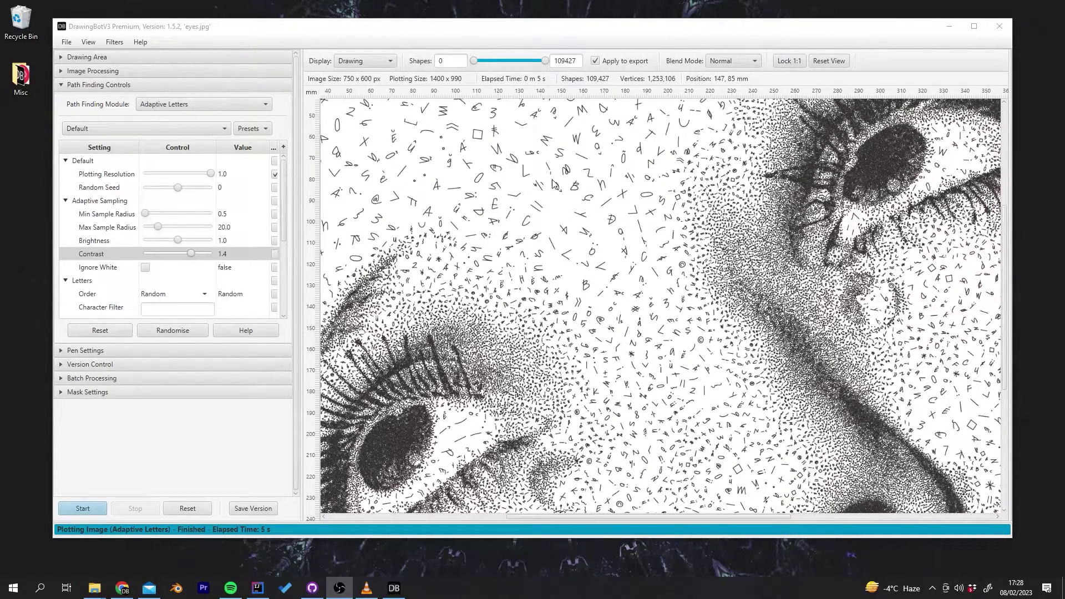
scroll(630, 205, "up", 4)
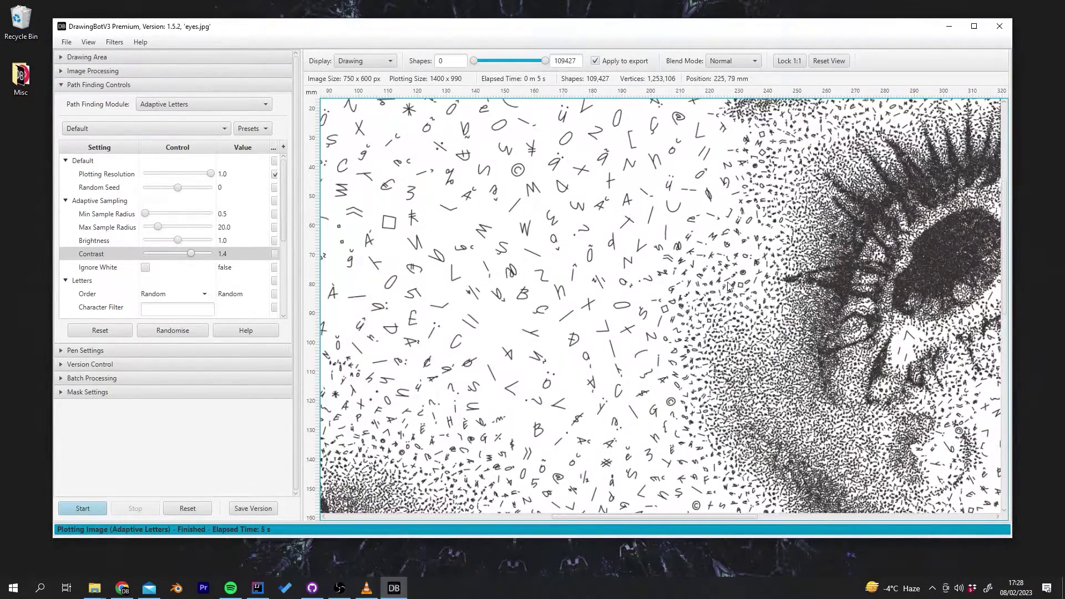
scroll(729, 285, "down", 3)
scroll(728, 389, "up", 3)
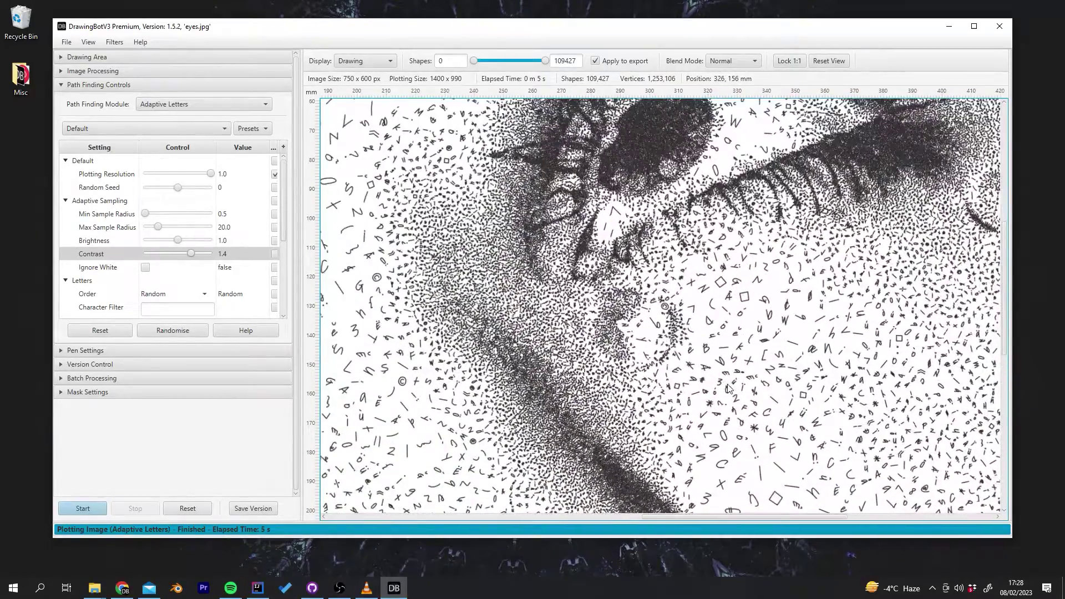
scroll(676, 331, "down", 4)
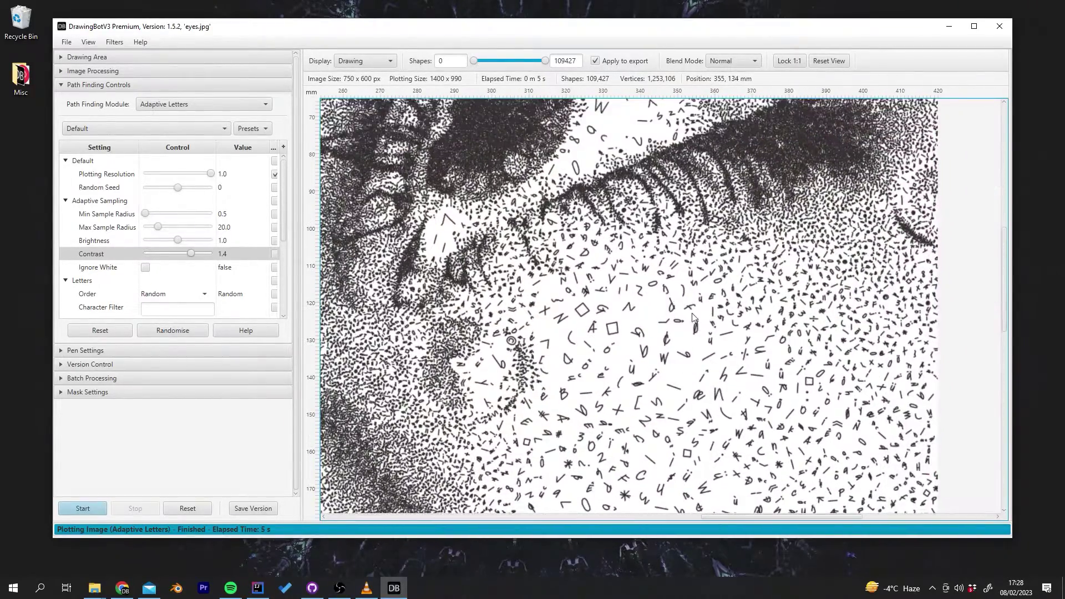
scroll(686, 322, "down", 5)
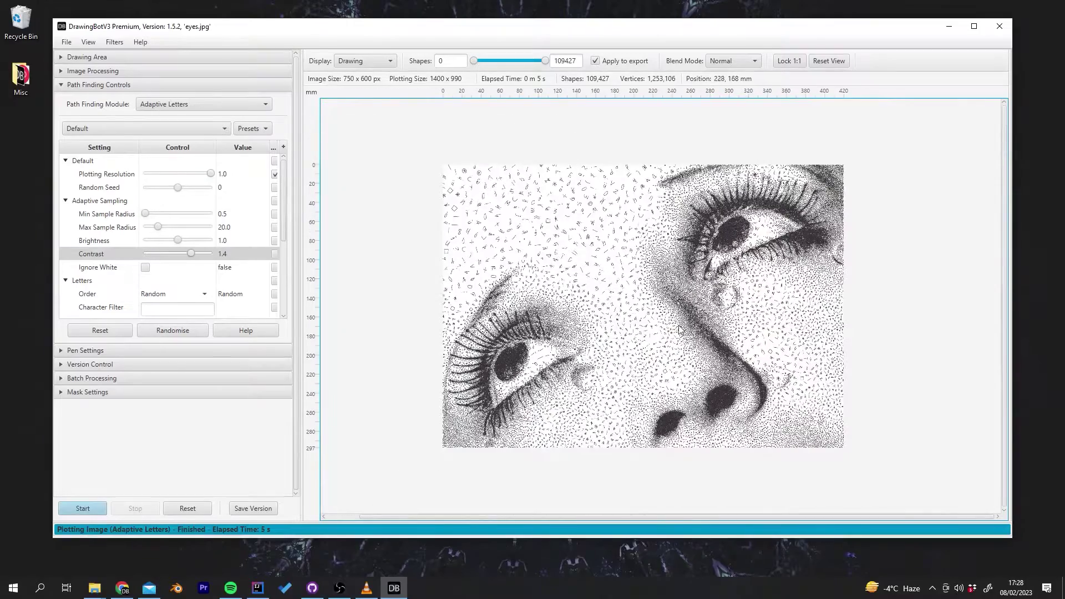
left_click(829, 63)
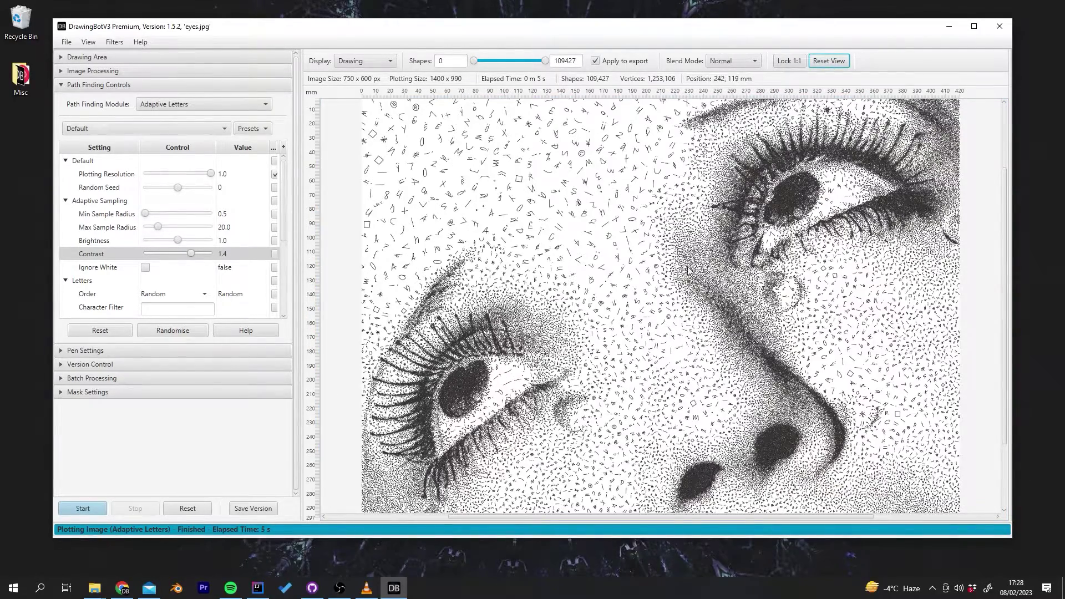
Step: Keep Adaptive Letters as the path finding module and set Max Sample Radius to 21.087
left_click(211, 103)
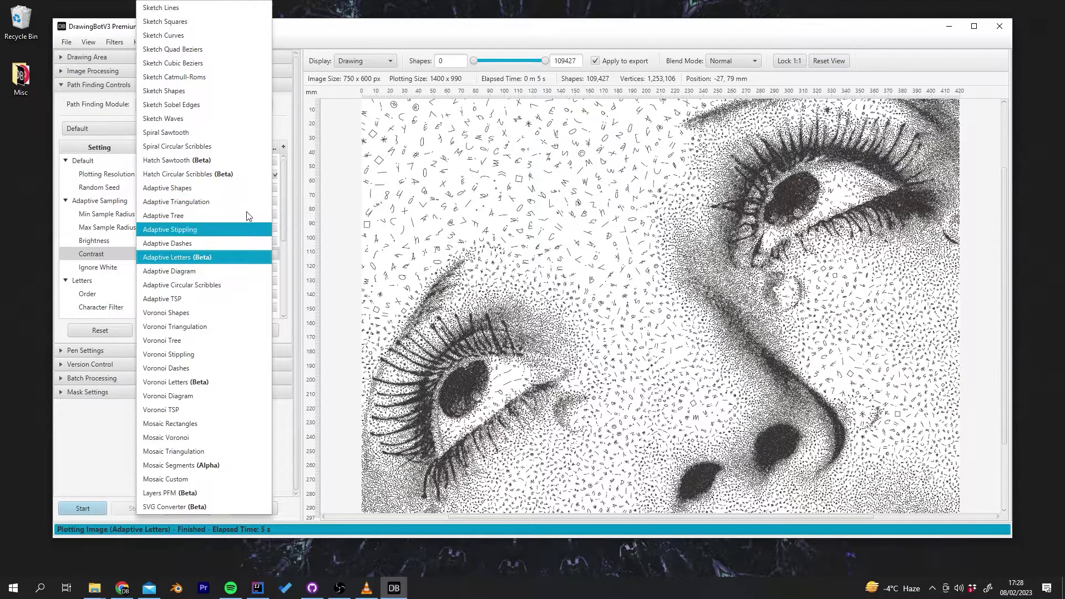
left_click(158, 257)
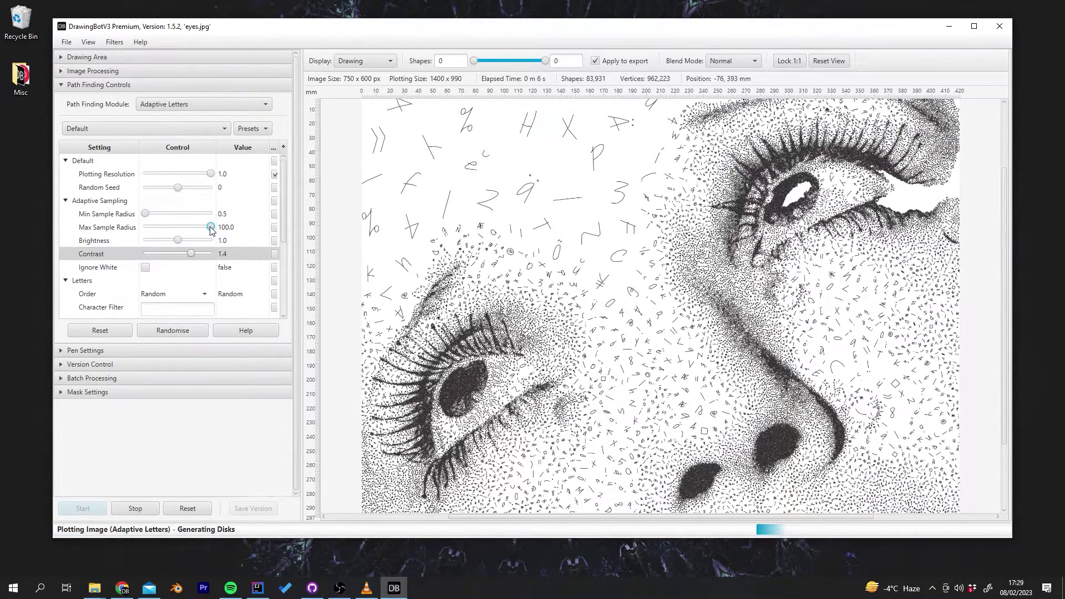
left_click_drag(210, 228, 148, 231)
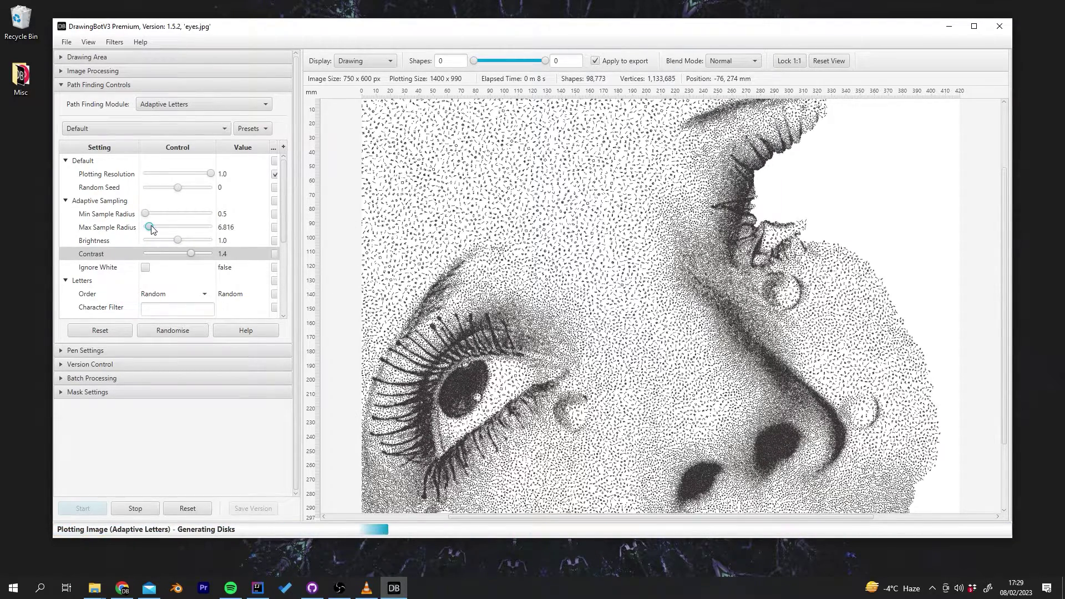
left_click_drag(148, 227, 159, 228)
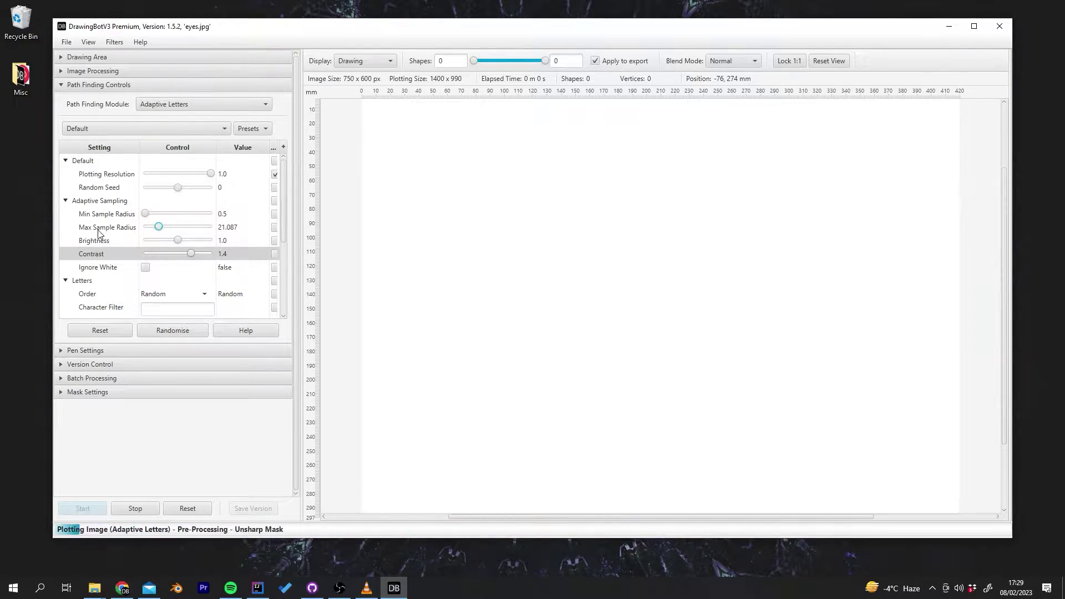
Step: Set Min Sample Radius to 1.0 and re-plot the eyes
left_click(228, 216)
left_click(228, 216)
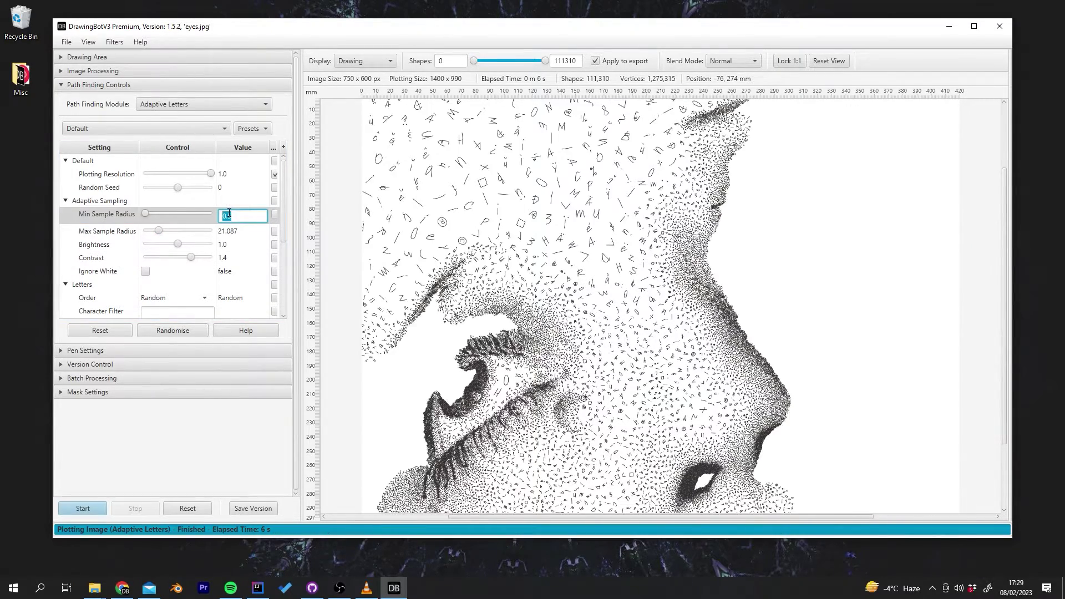
type("1")
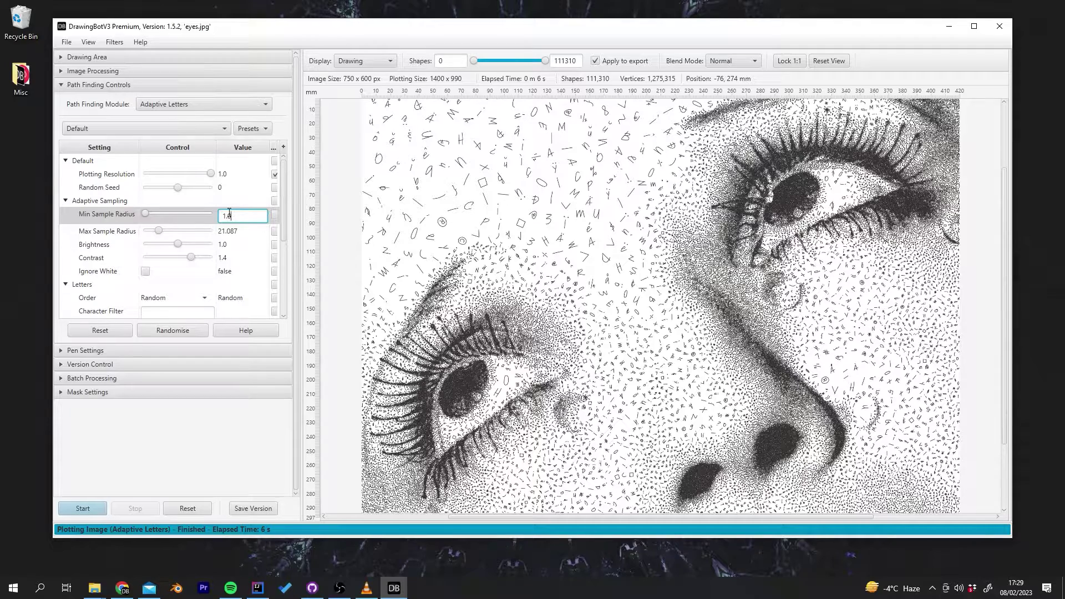
type(".0")
key("Return")
left_click(97, 509)
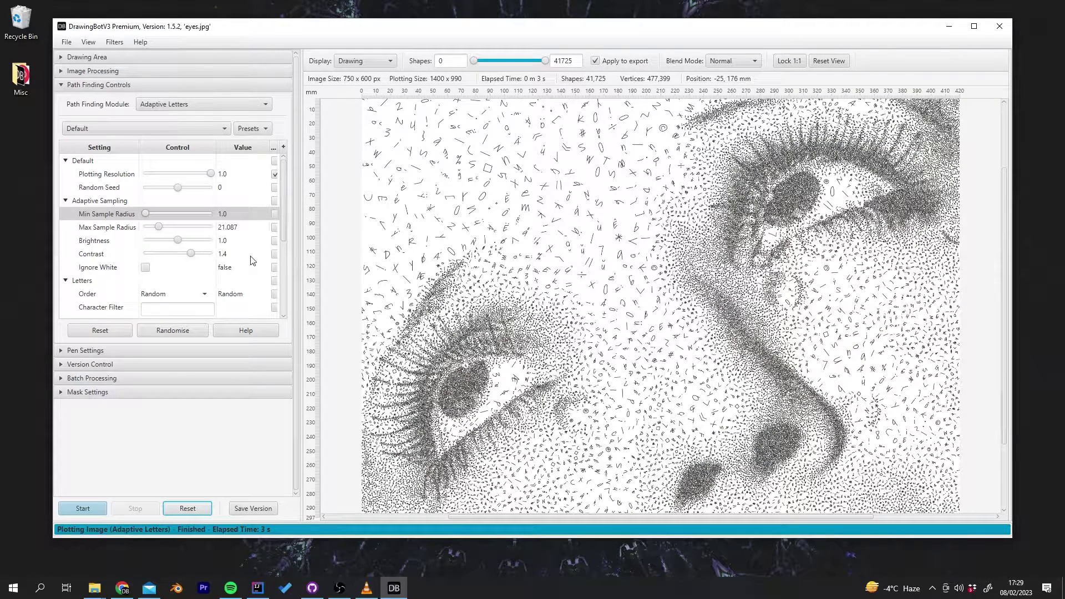
Step: Restore Min Sample Radius to 0.5 and re-plot the eyes
double_click(227, 215)
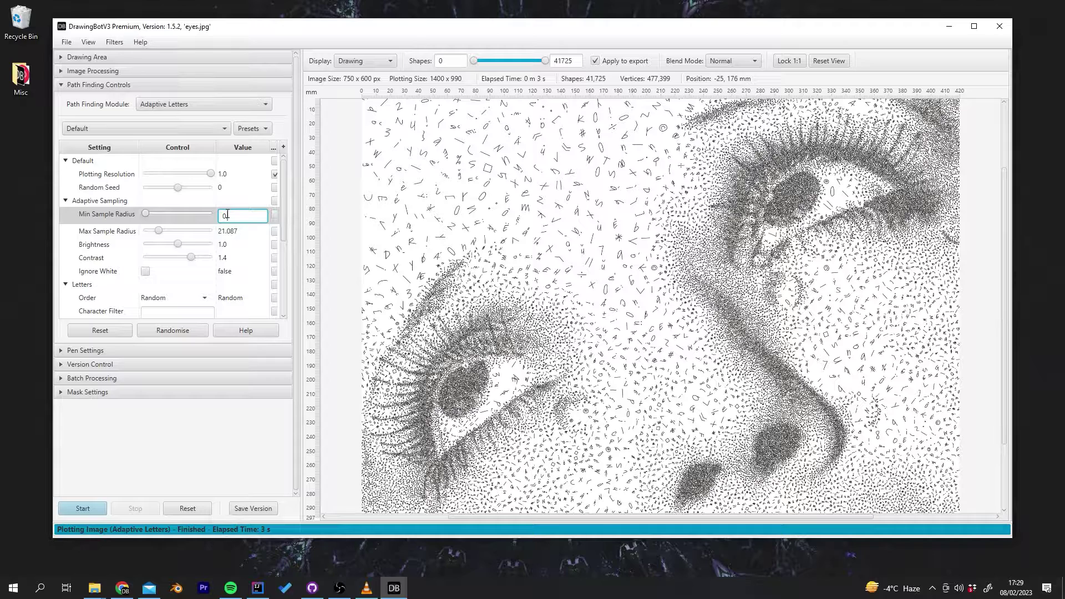
key("Return")
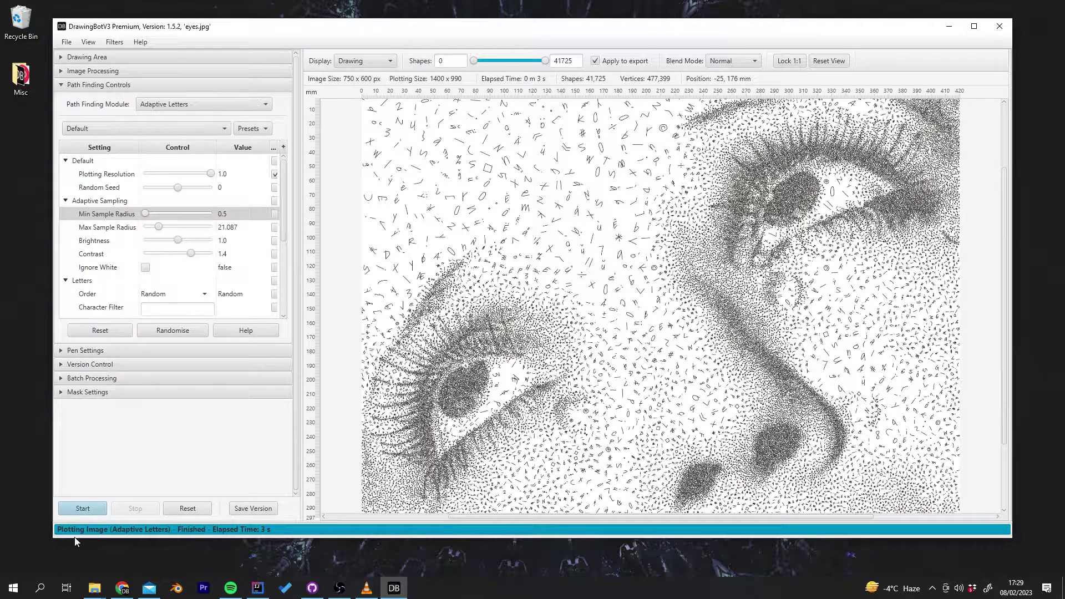
left_click(84, 511)
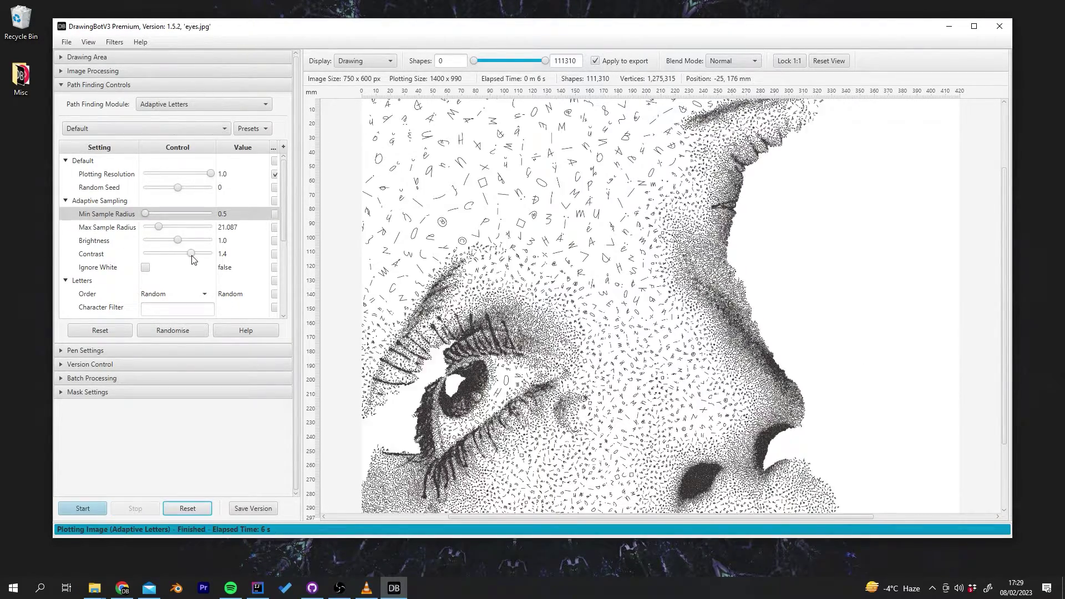
Step: Try Contrast values of about 1.69 and 1.311, then reset Brightness to its default 1.0
mouse_move(191, 254)
left_mouse_down()
mouse_move(212, 254)
mouse_move(179, 244)
mouse_move(193, 246)
left_mouse_up()
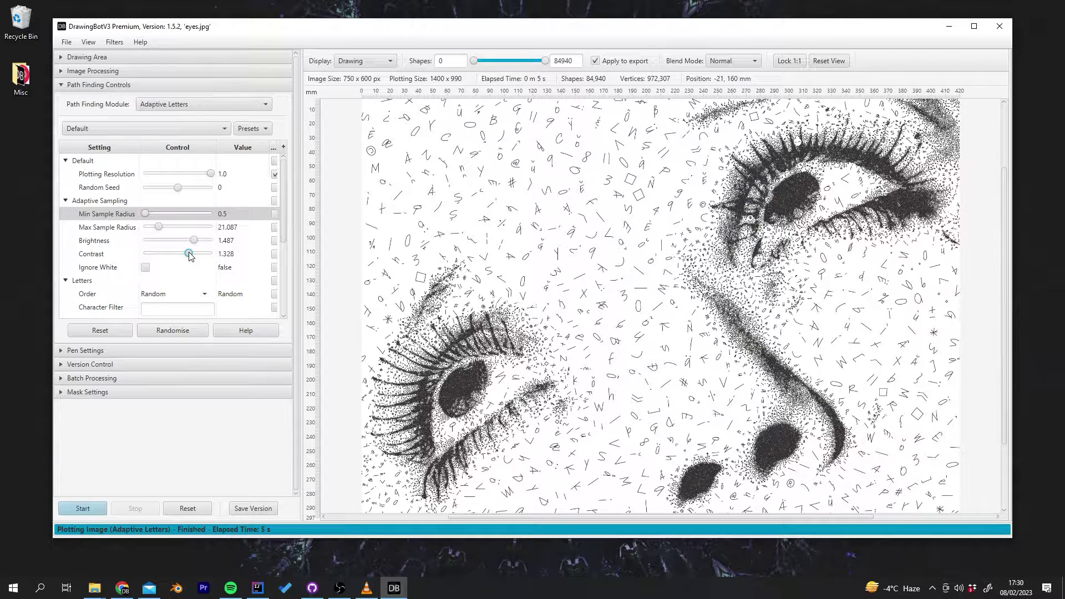
mouse_move(190, 255)
left_mouse_down()
mouse_move(188, 240)
mouse_move(153, 242)
mouse_move(182, 241)
left_mouse_up()
left_click(107, 246)
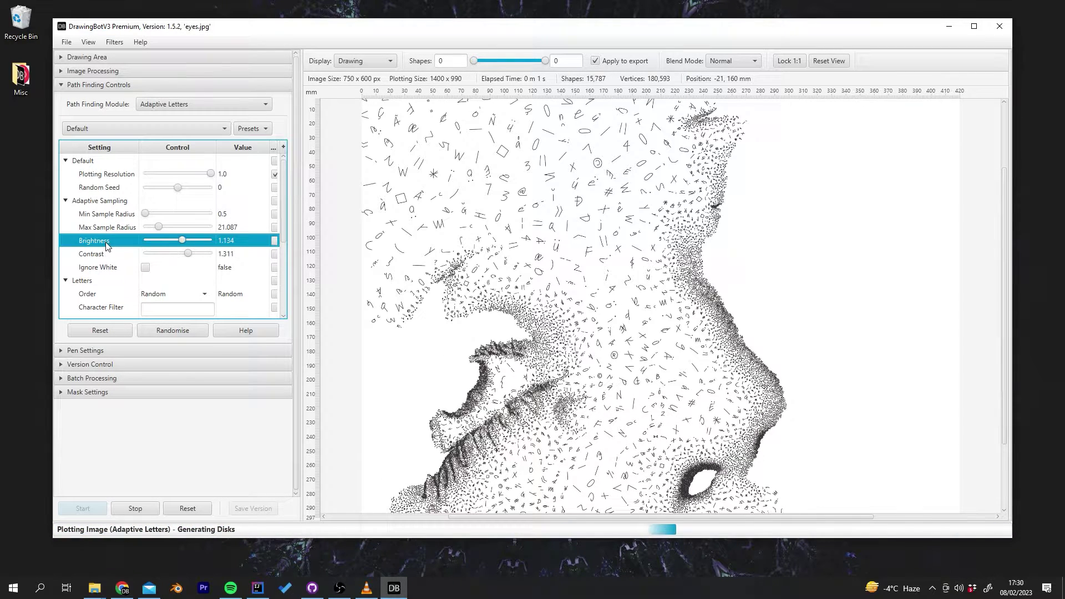
right_click(107, 246)
left_click(119, 253)
Step: Set Contrast to exactly 1.4
left_click(96, 255)
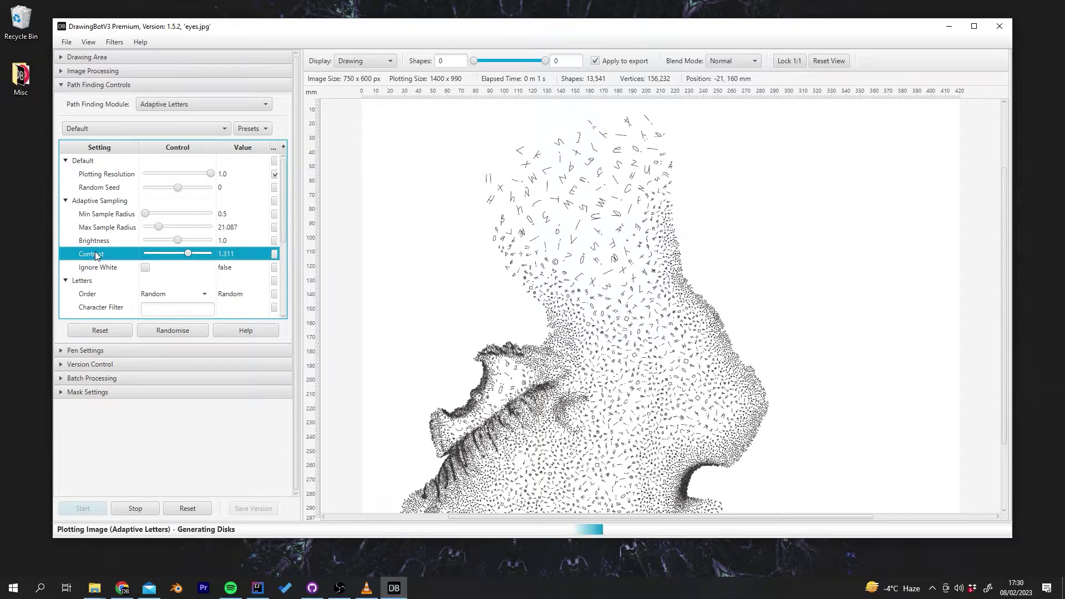
right_click(96, 255)
double_click(236, 253)
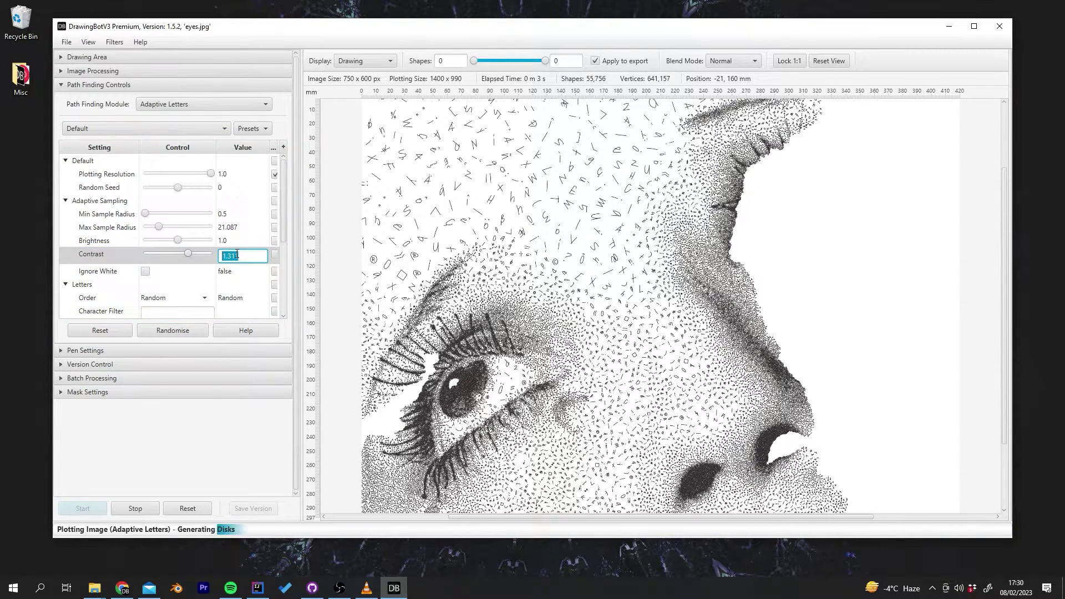
type("1.4")
key("Return")
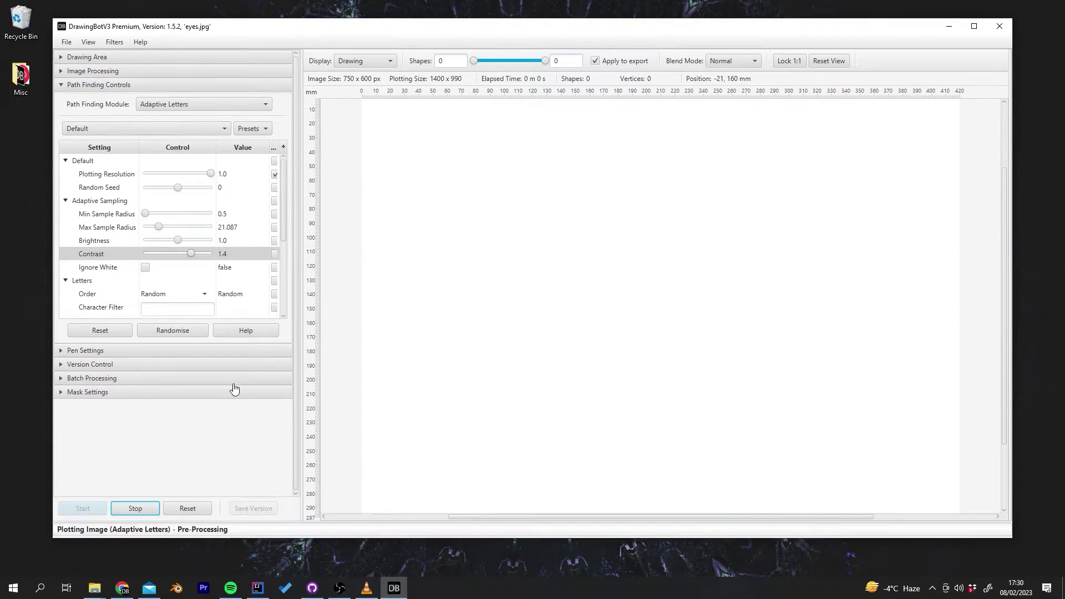
Step: Limit the Character Filter to the symbols !"£$%^&*() and re-plot the eyes
scroll(254, 250, "down", 3)
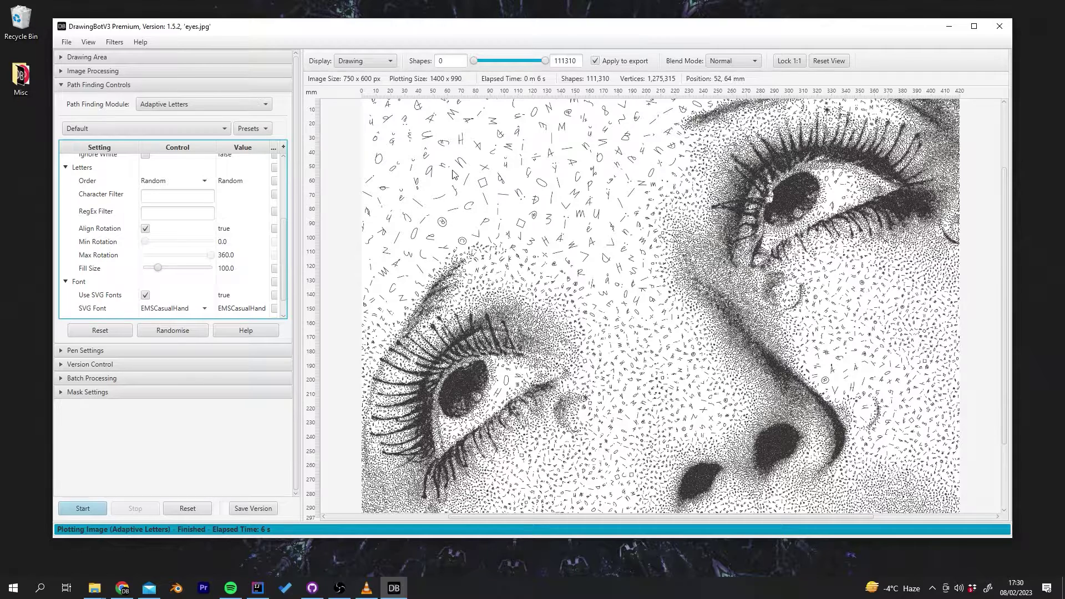
left_click(171, 197)
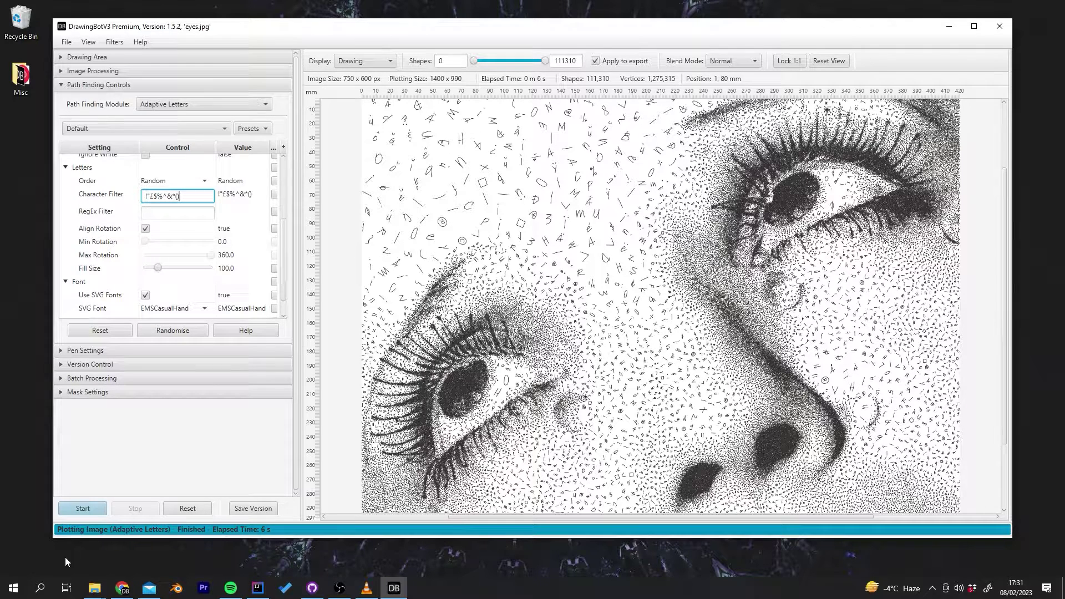
left_click(87, 513)
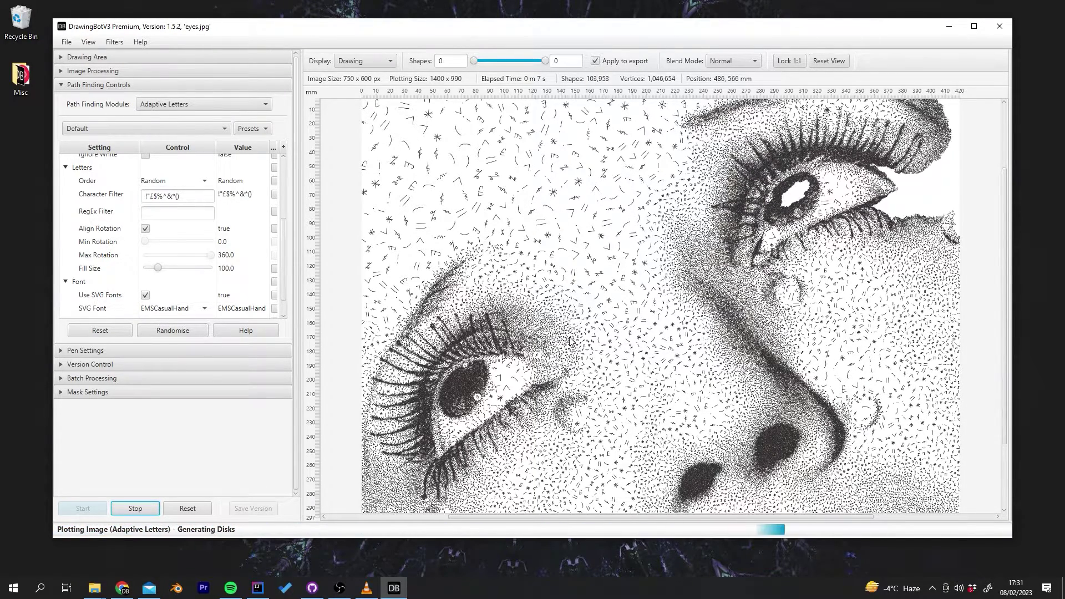
Step: Clear the Character Filter, apply RegEx Filter [A-Z] for capitals only, then select the RegEx value again
left_click(143, 198)
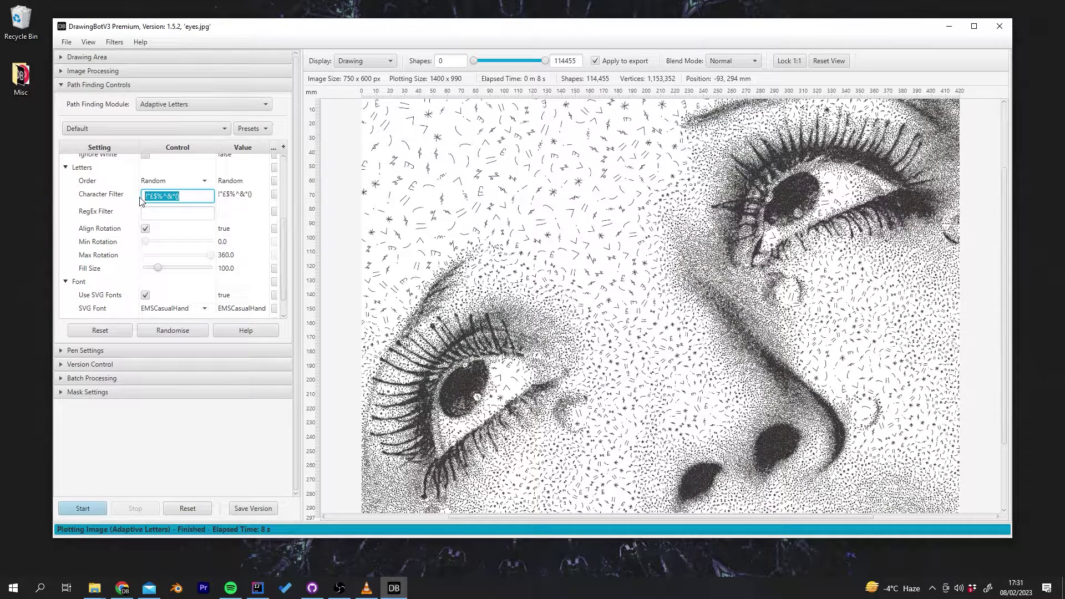
left_click(159, 208)
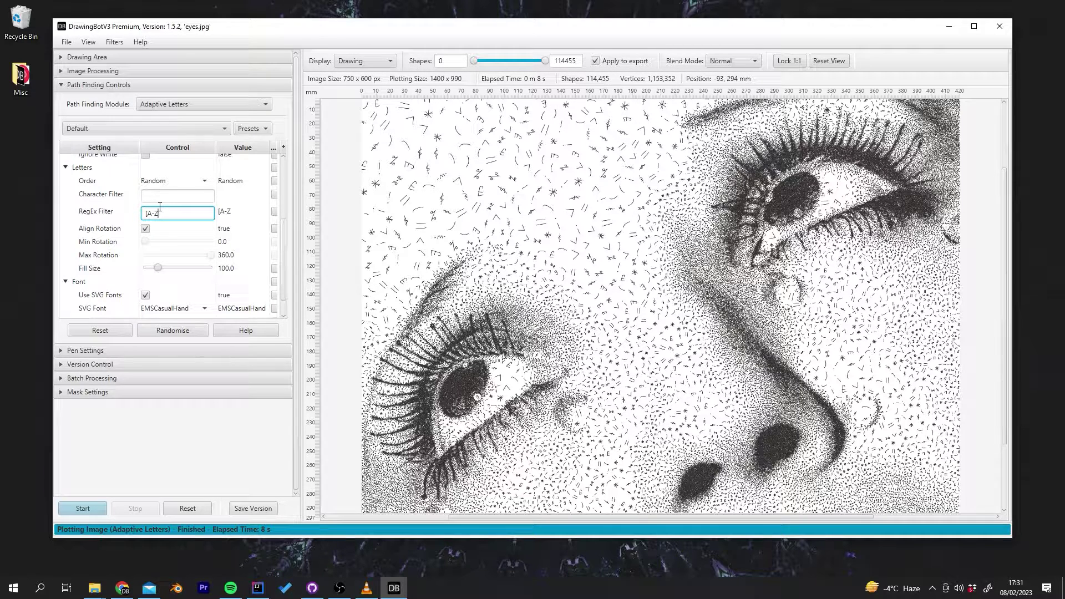
type("[A-Z]")
key("Return")
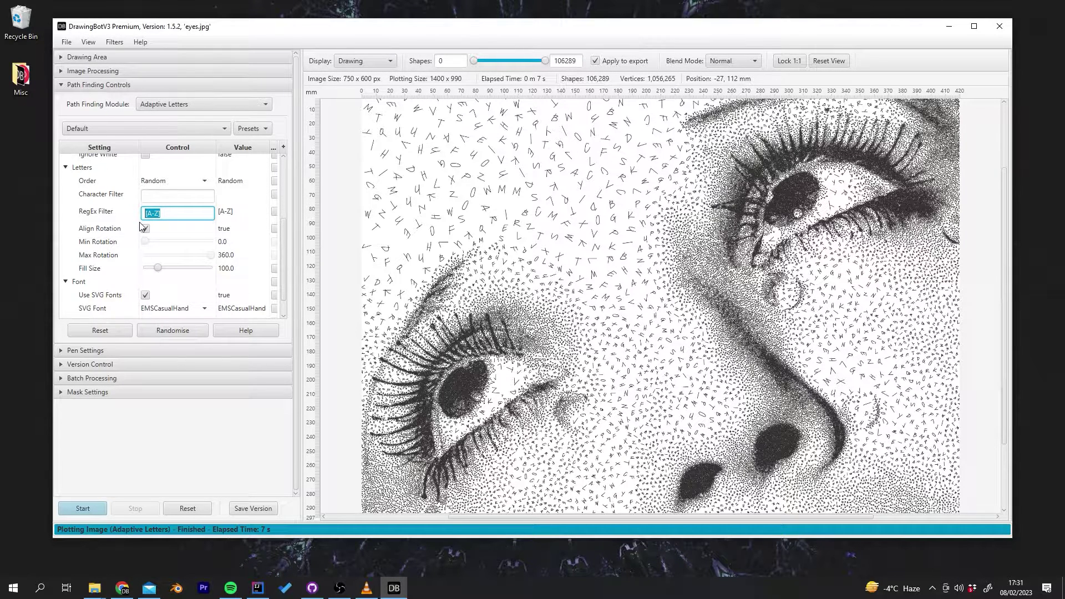
left_click(167, 197)
triple_click(173, 214)
Step: Plot the eyes with Character Filter HELLO in Sequenced order using the EMSCasualHand font
left_click(180, 196)
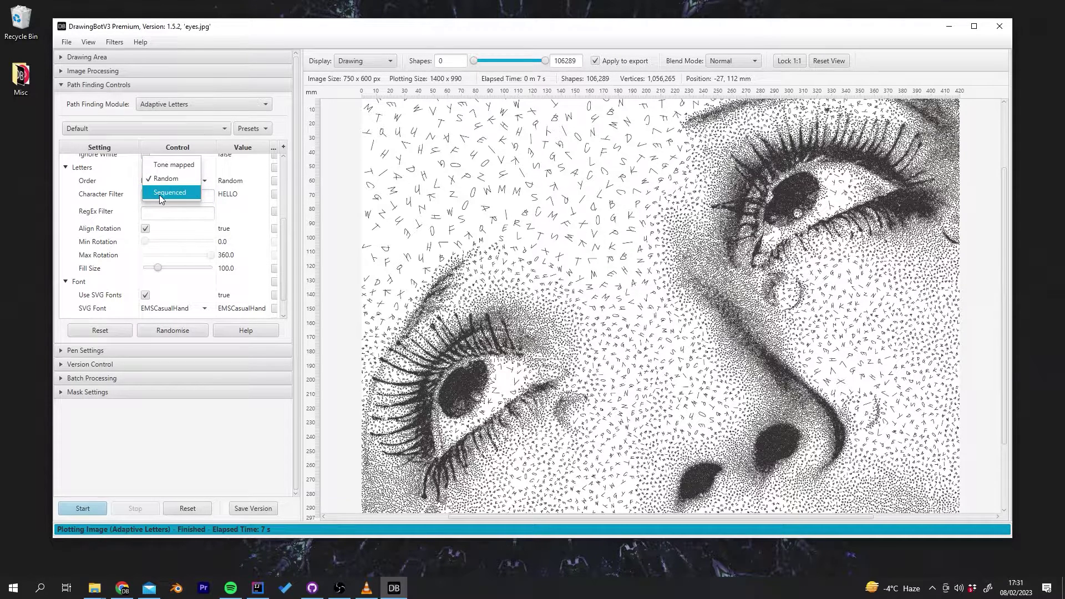
left_click(159, 193)
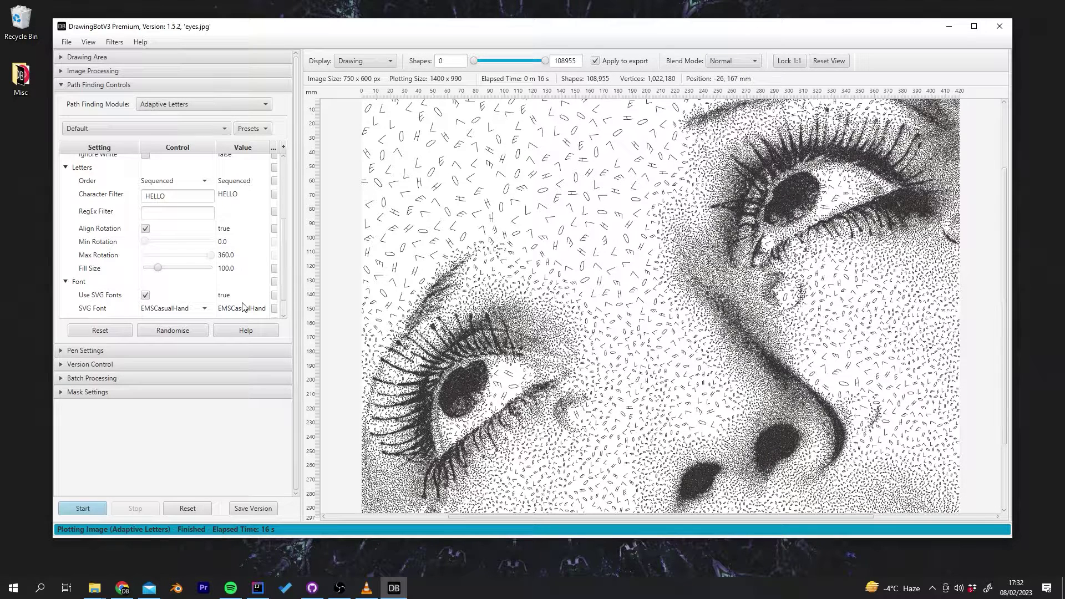
Step: Turn off Align Rotation and set Max Rotation to 0 so HELLO letters stand upright
left_click(146, 229)
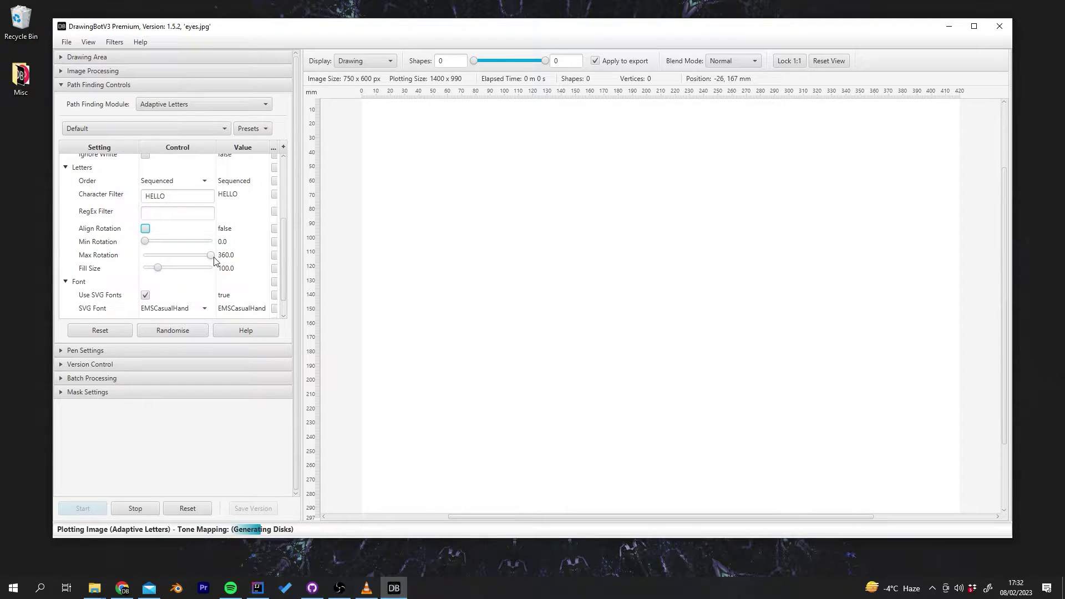
left_click_drag(211, 255, 120, 257)
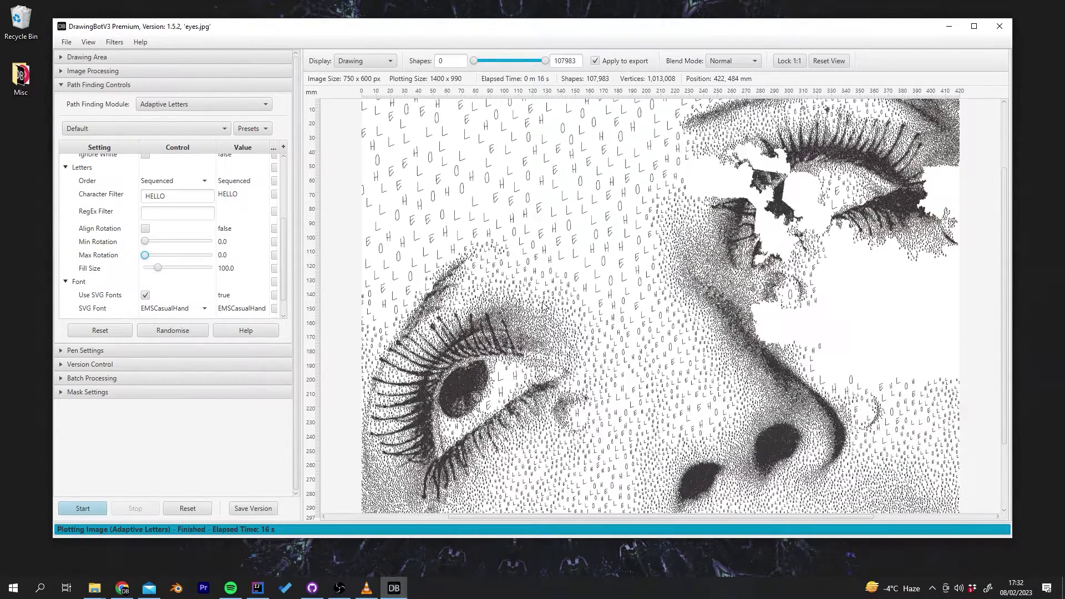
scroll(555, 214, "up", 2)
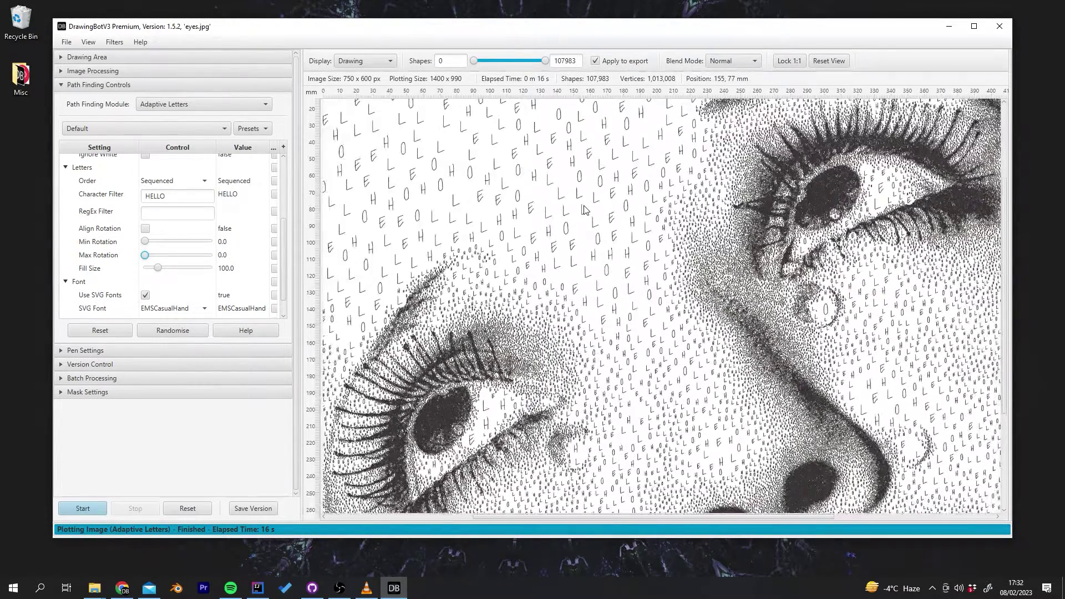
scroll(543, 272, "up", 2)
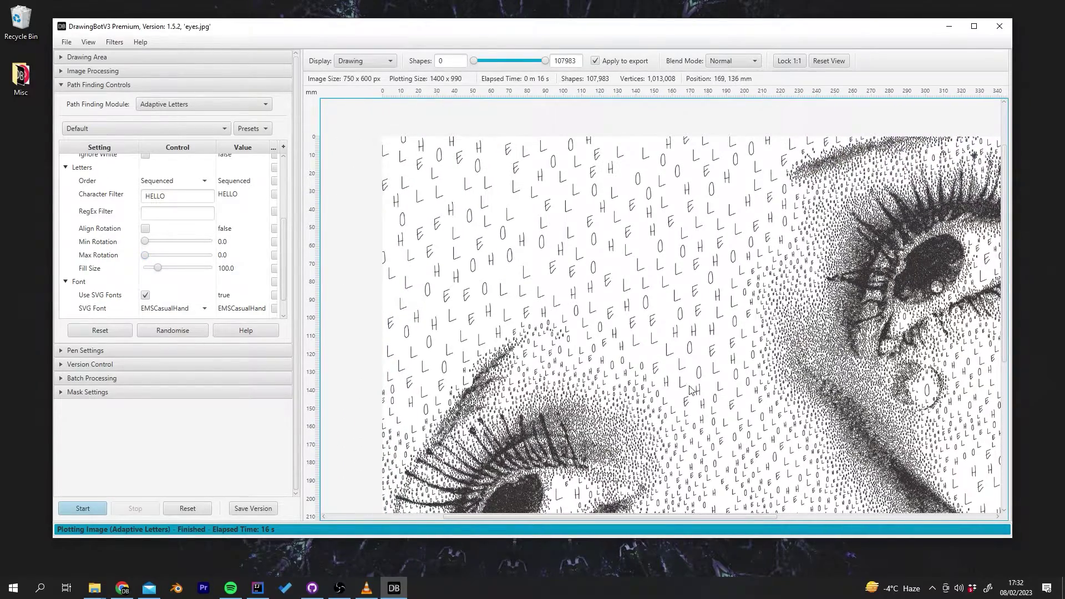
scroll(564, 289, "down", 2)
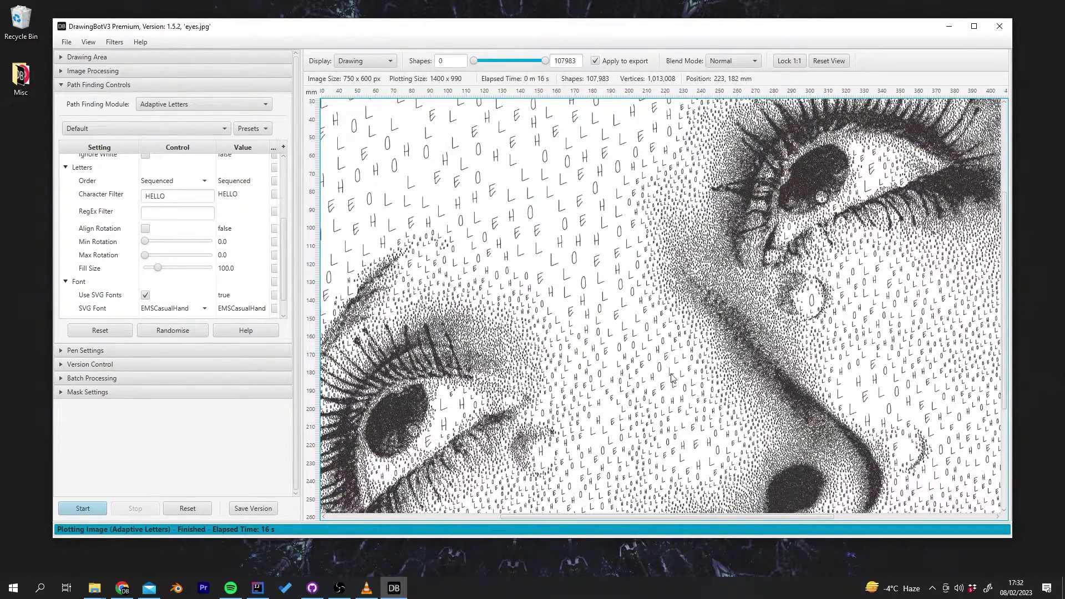
scroll(762, 286, "down", 2)
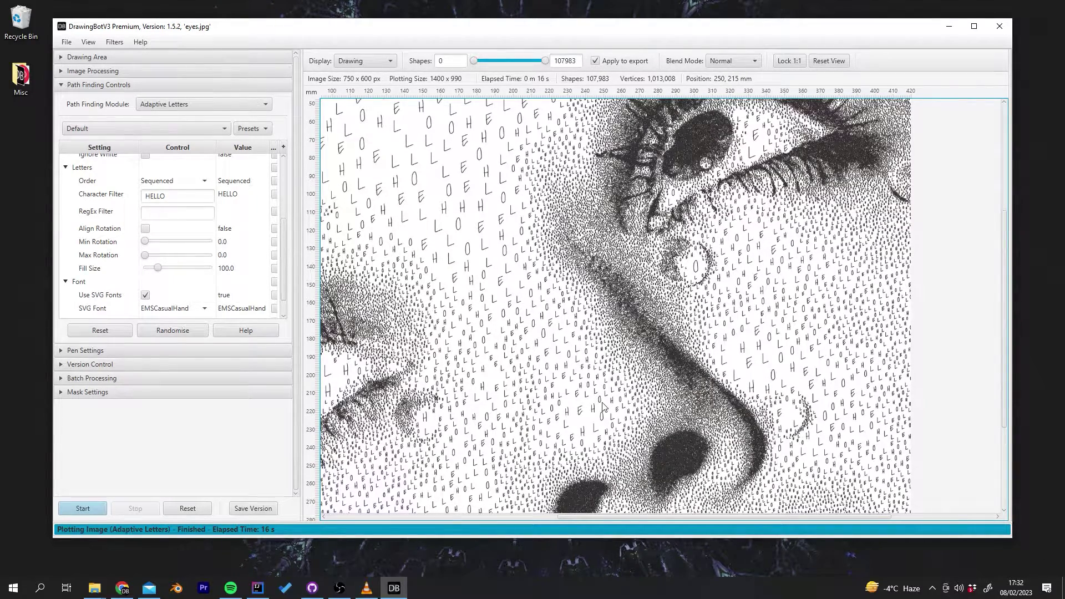
scroll(534, 410, "down", 2)
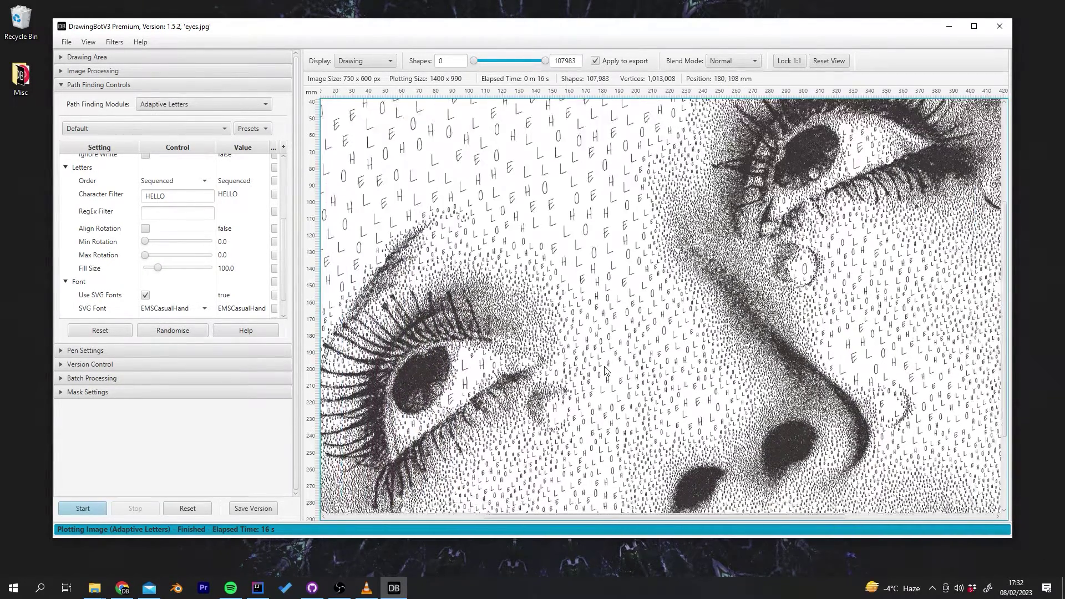
left_click(826, 62)
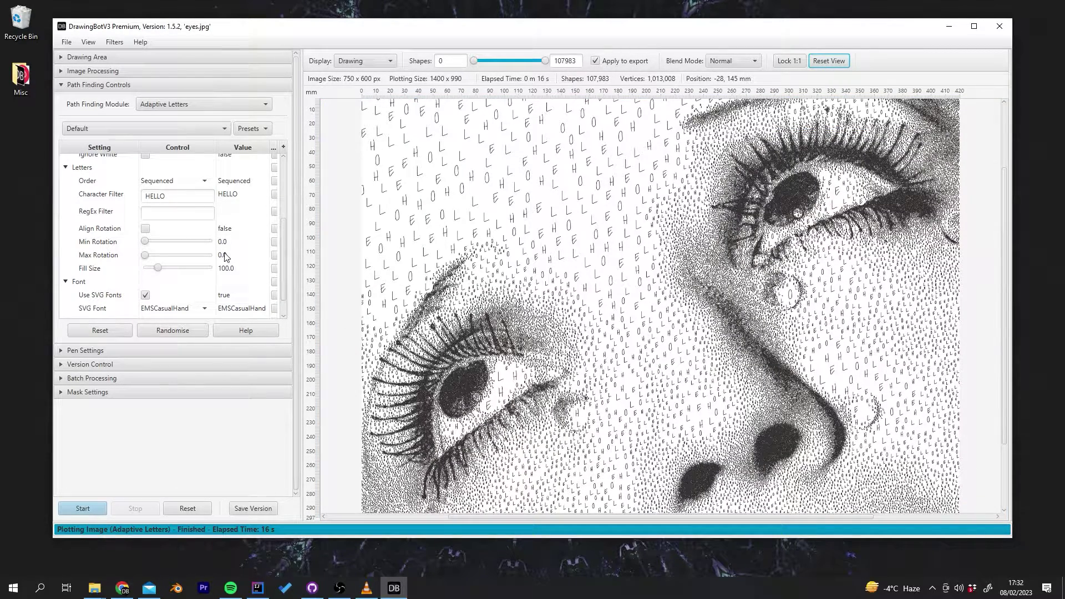
scroll(192, 272, "down", 1)
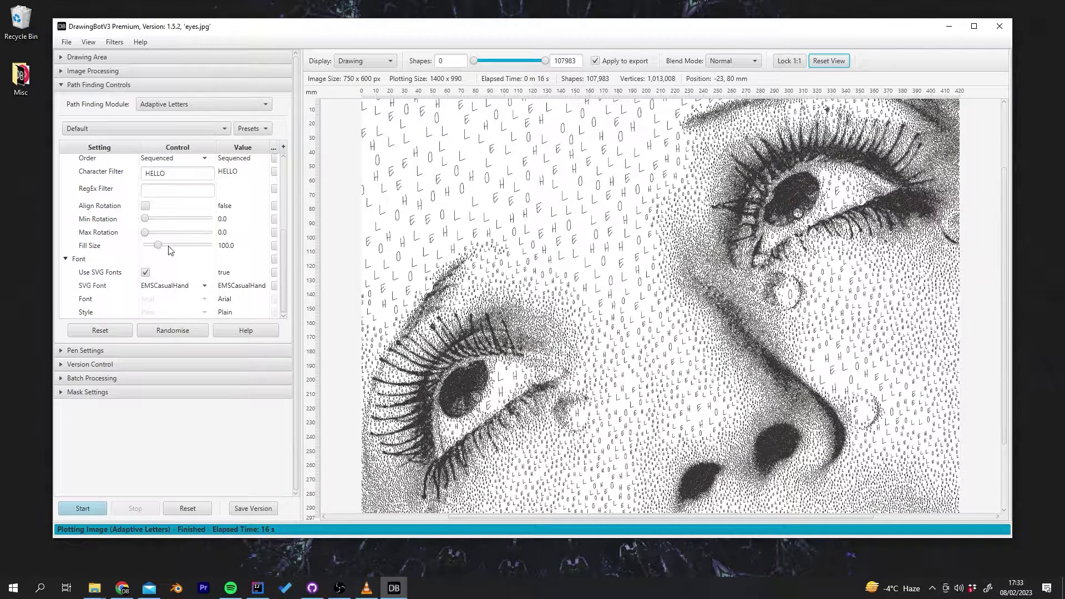
Step: Set letter order to Random and Fill Size to 183.865, then fit the finished drawing in view
scroll(165, 184, "up", 2)
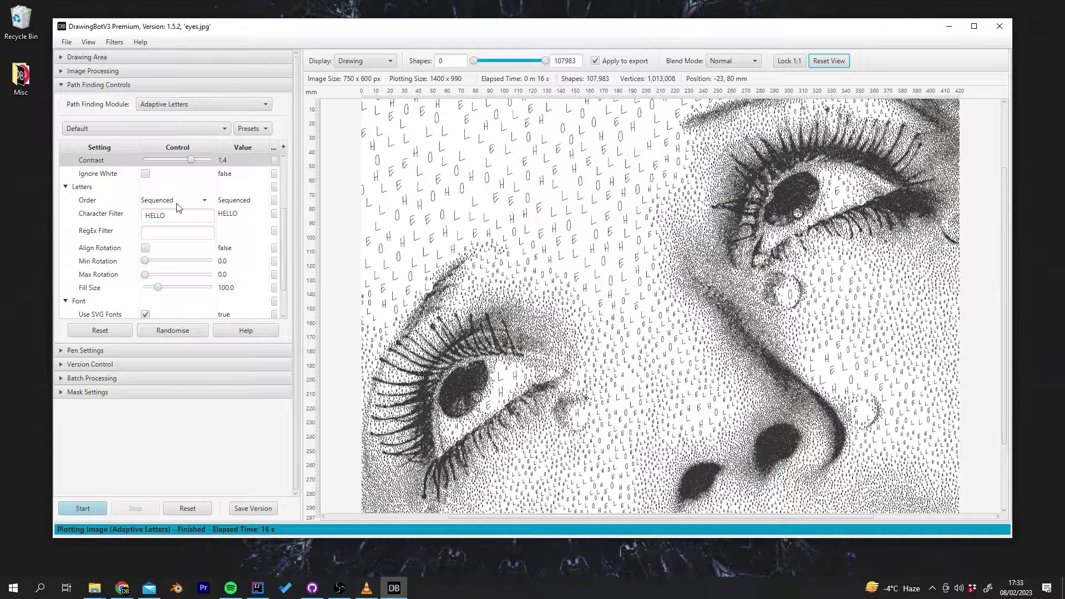
left_click(181, 204)
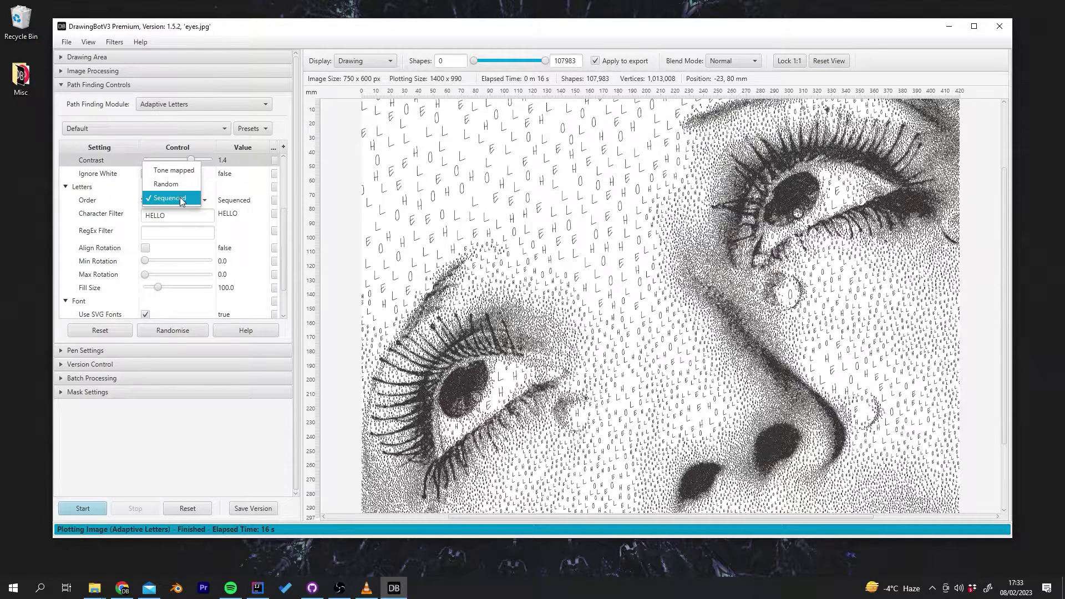
left_click(180, 185)
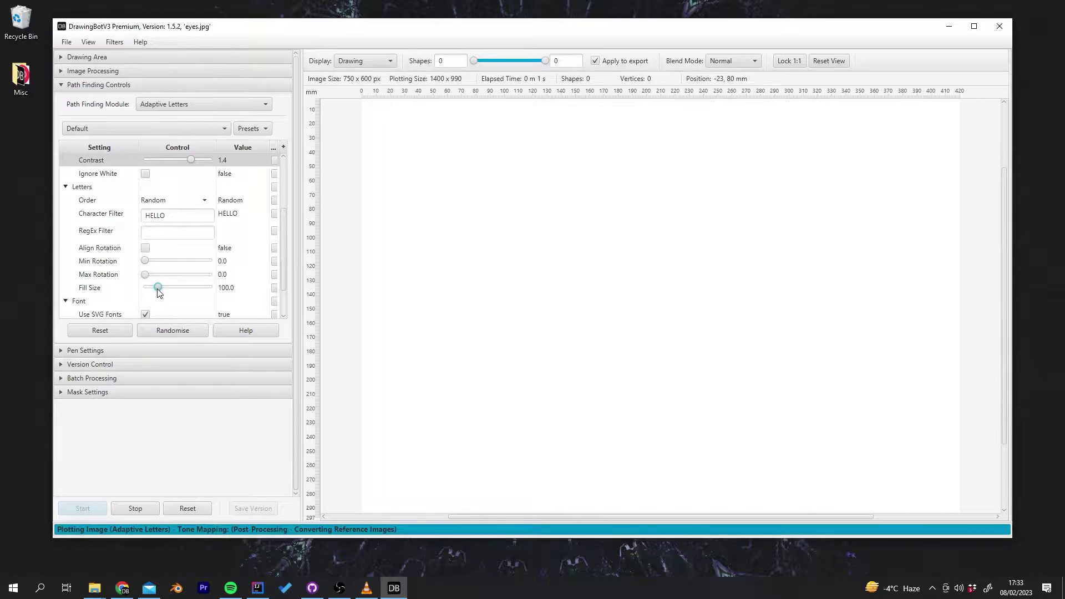
left_click_drag(158, 289, 176, 288)
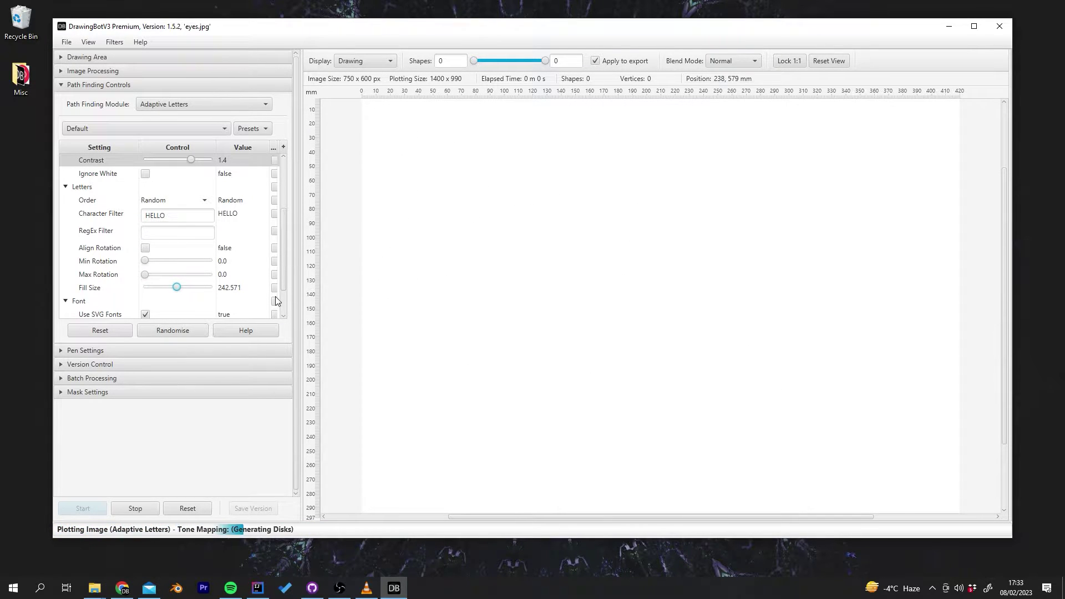
left_click(172, 203)
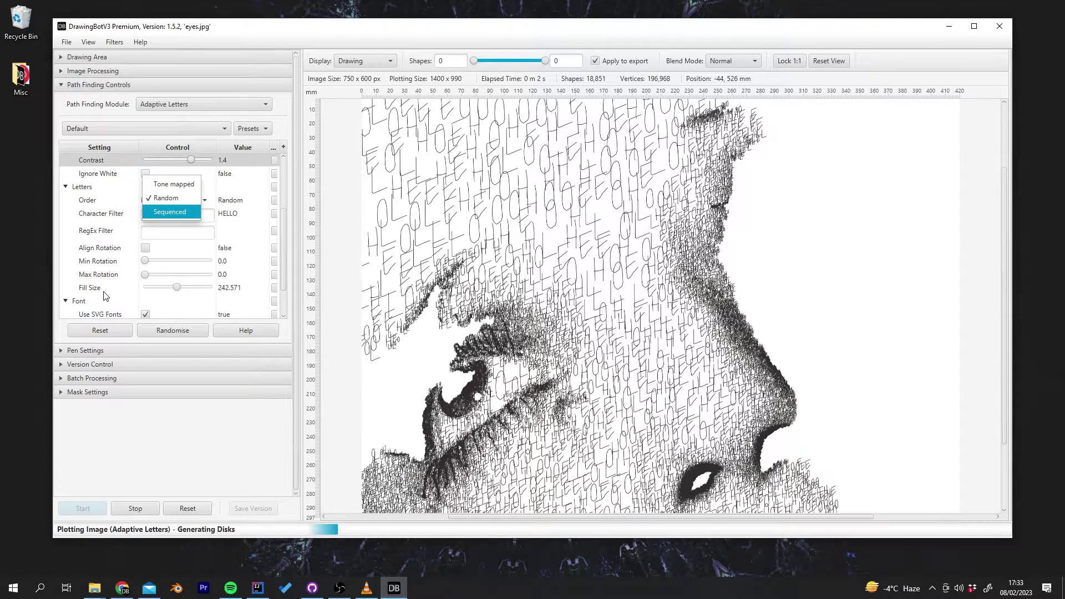
left_click(176, 288)
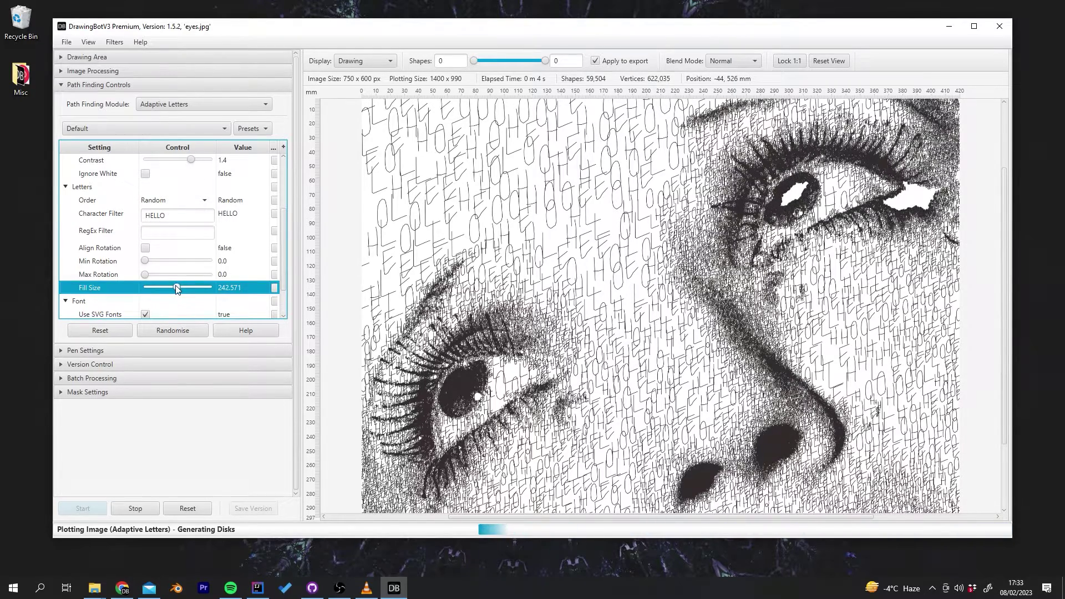
left_click_drag(177, 287, 190, 287)
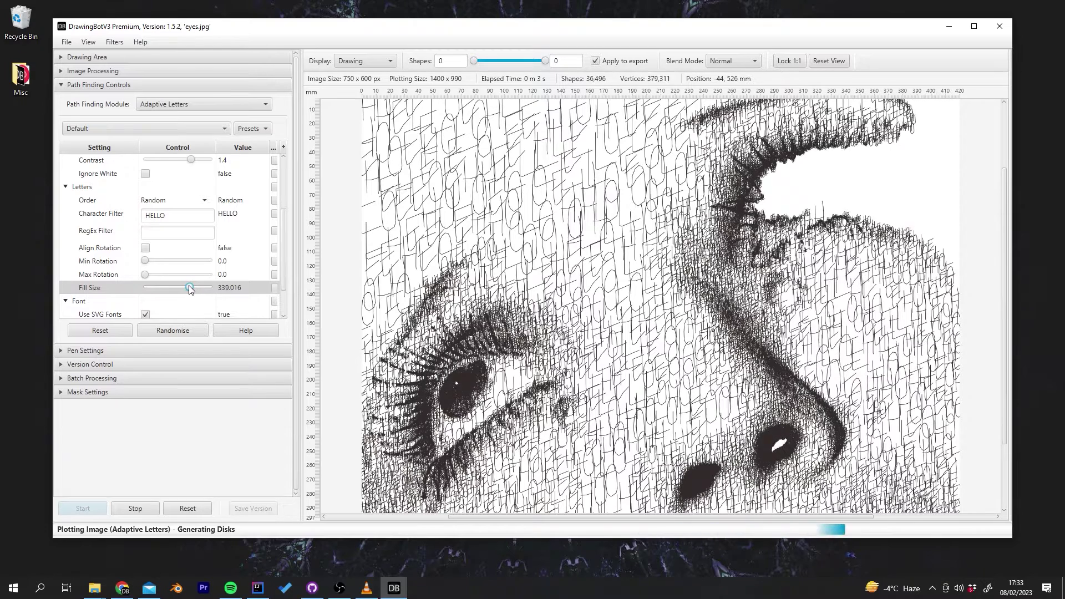
left_click_drag(189, 288, 210, 274)
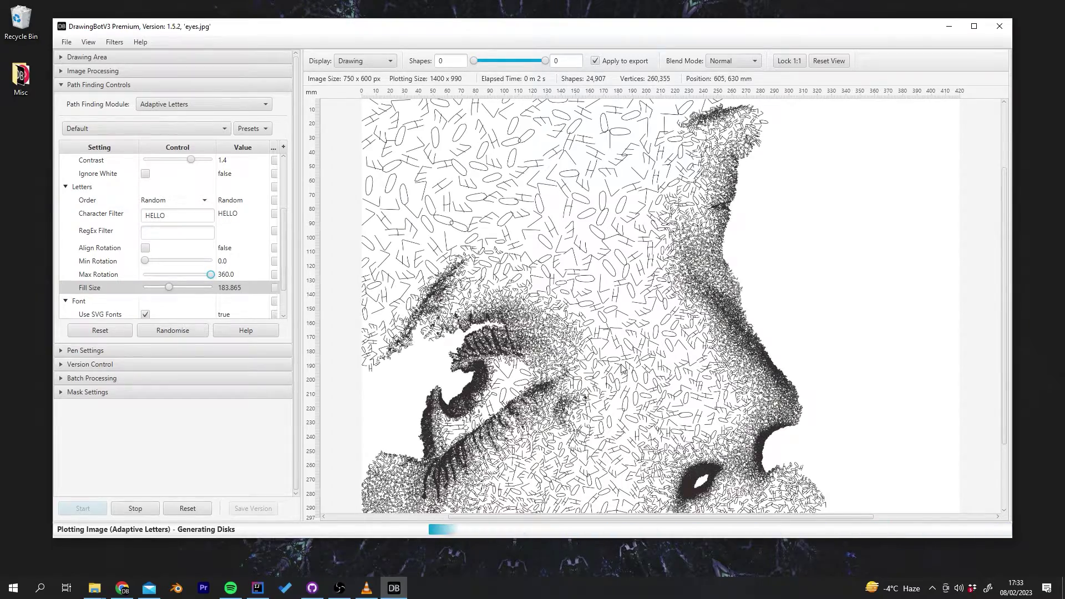
left_click(621, 371)
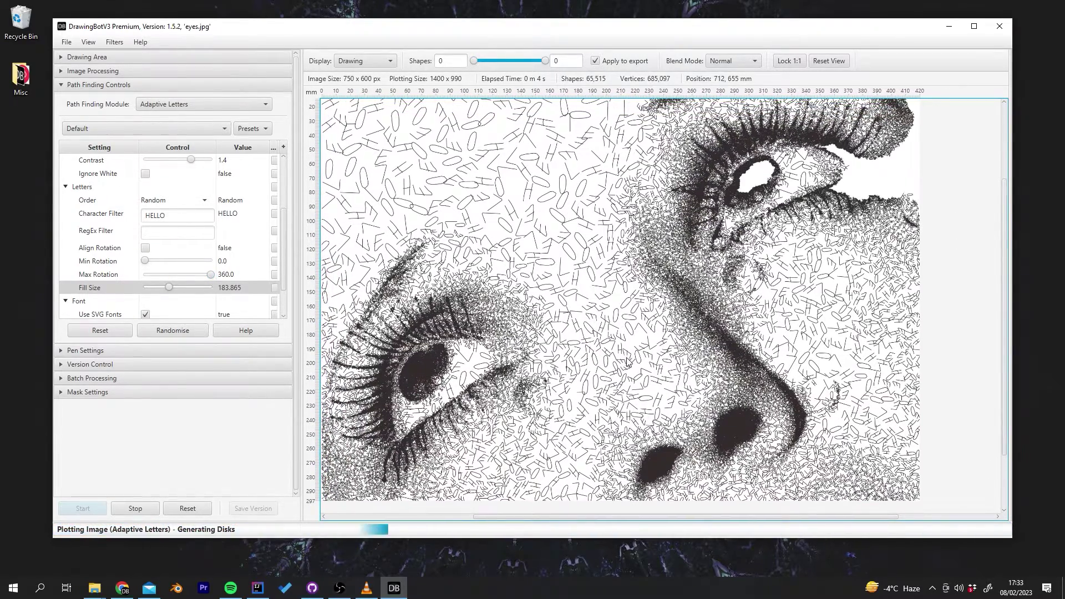
left_click(829, 61)
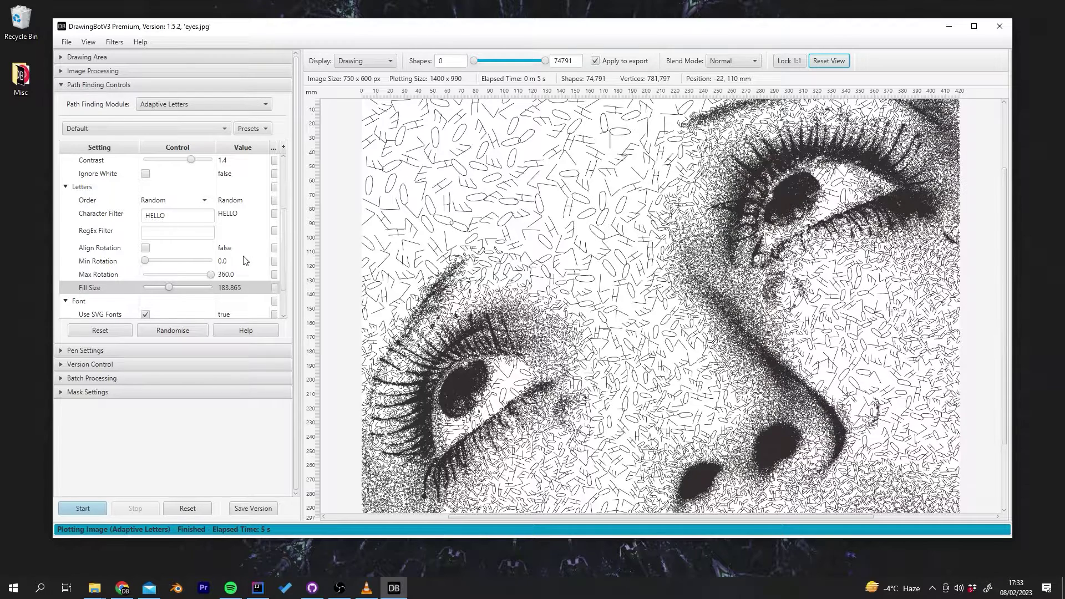
Step: Switch the SVG letter font to EMSPancakes, inspect the letters up close, and fit the view
scroll(245, 261, "down", 1)
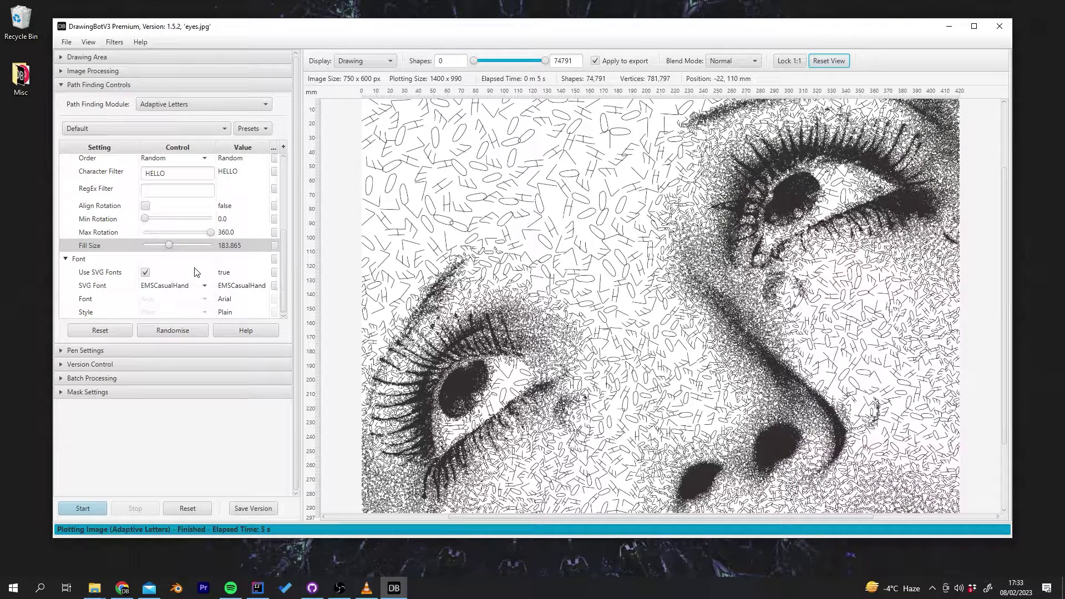
left_click(186, 291)
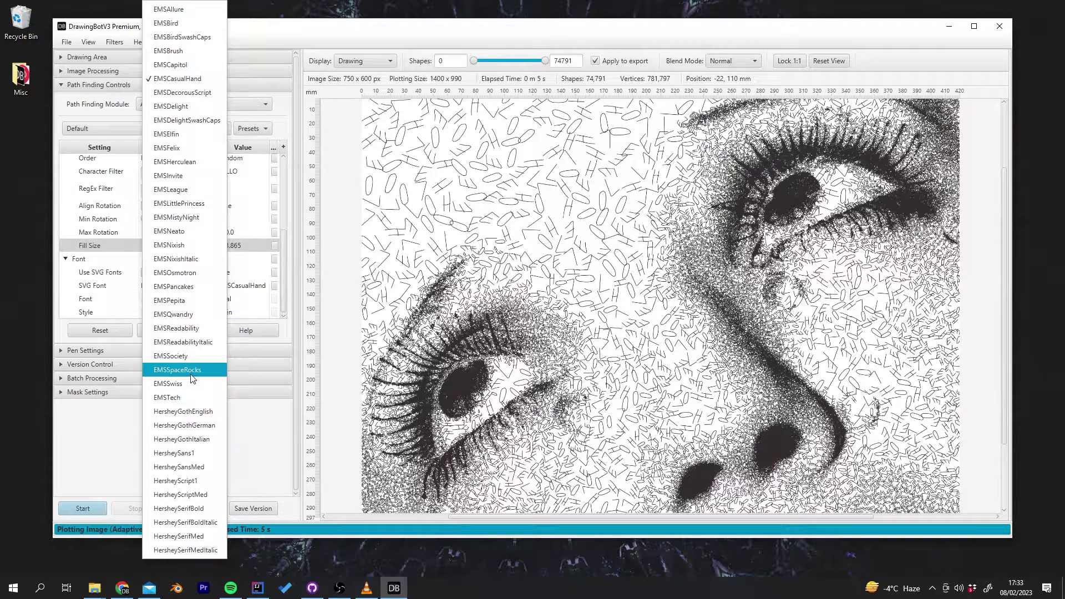
left_click(196, 291)
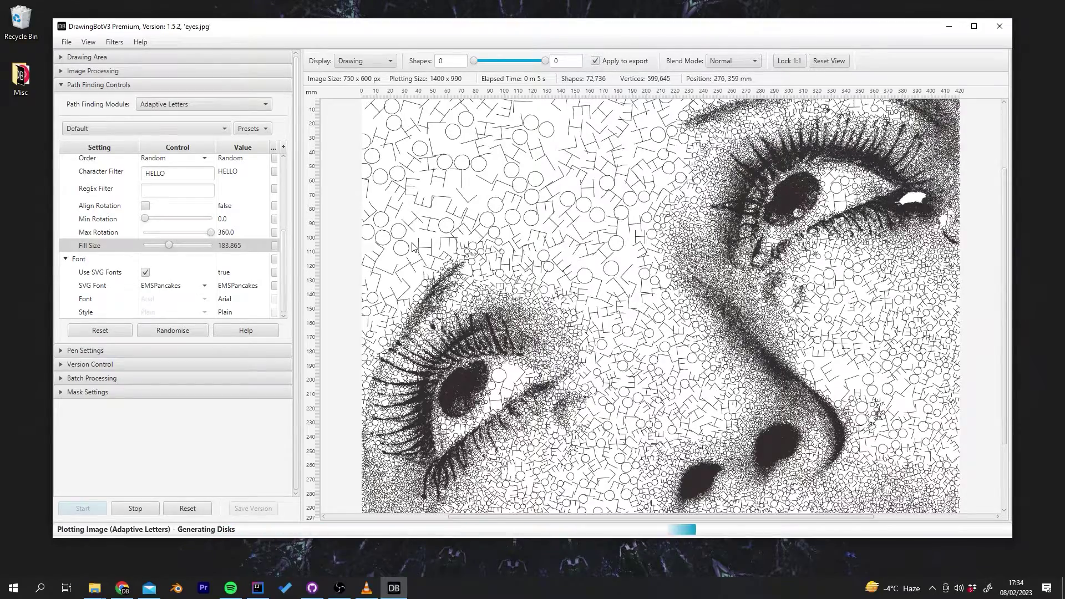
scroll(632, 324, "up", 2)
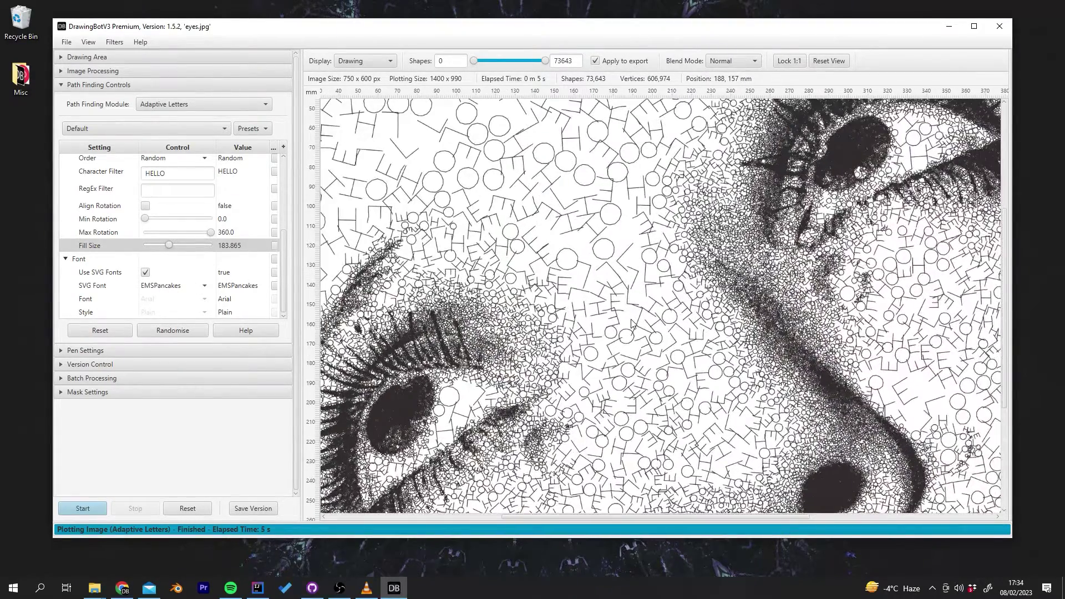
scroll(631, 324, "up", 4)
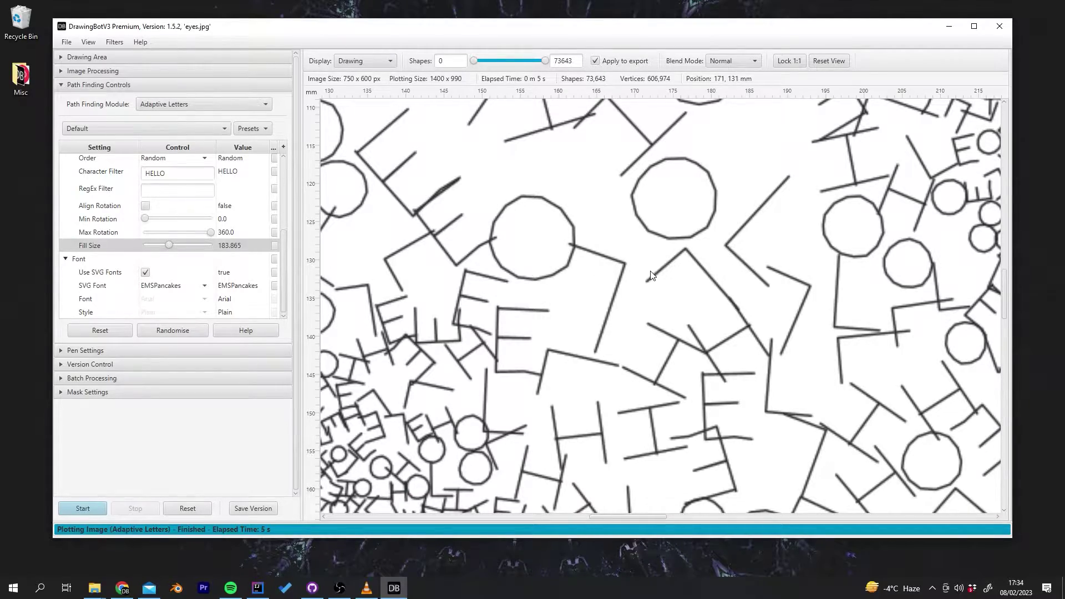
scroll(619, 399, "down", 7)
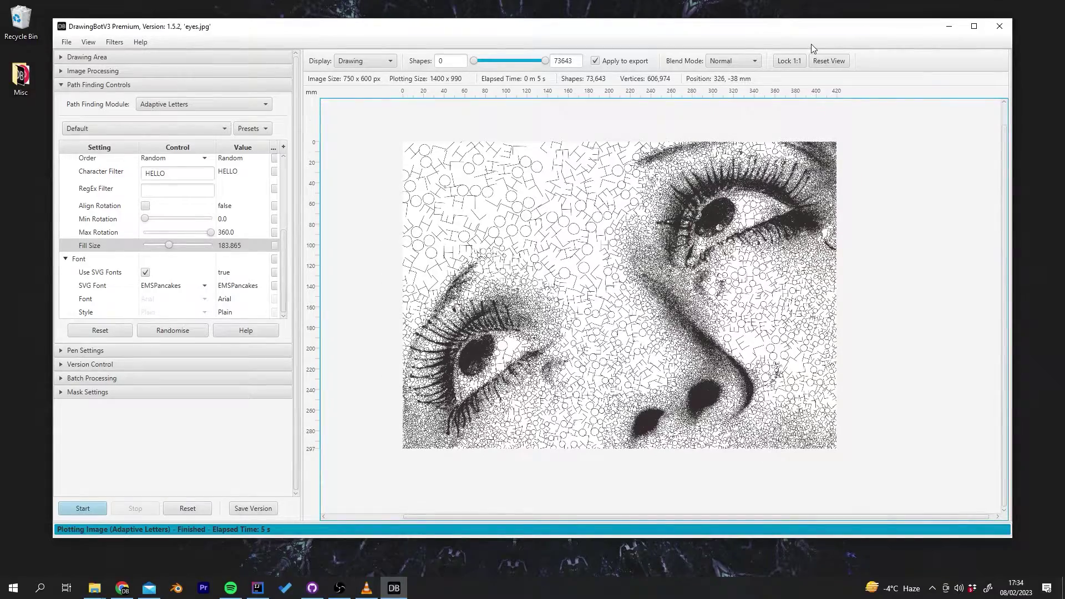
left_click(829, 61)
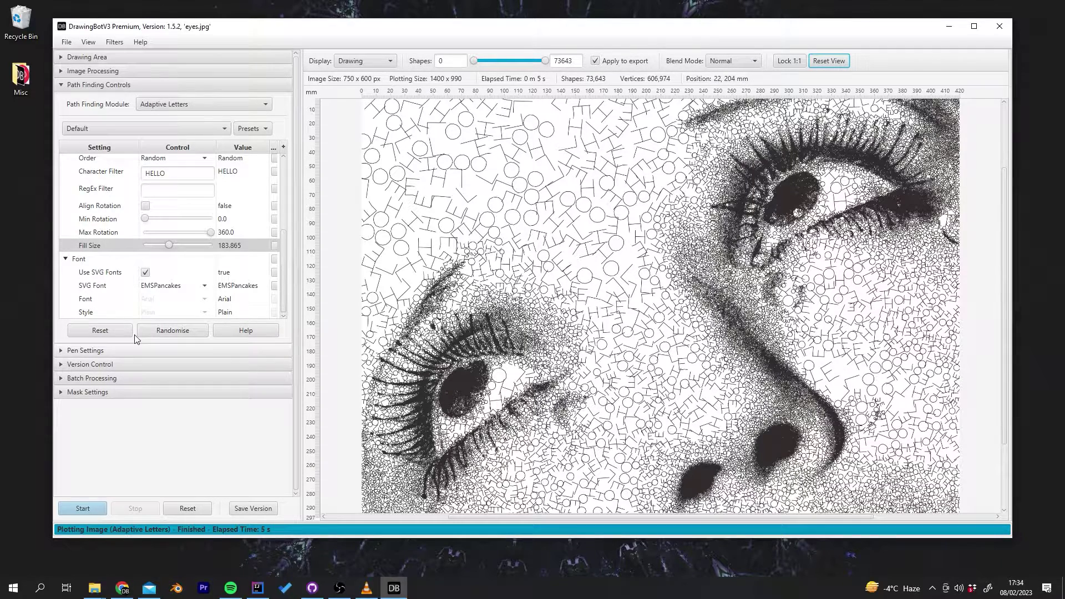
Step: Turn off SVG fonts so the letters plot in Arial, then fit the whole drawing
left_click(147, 274)
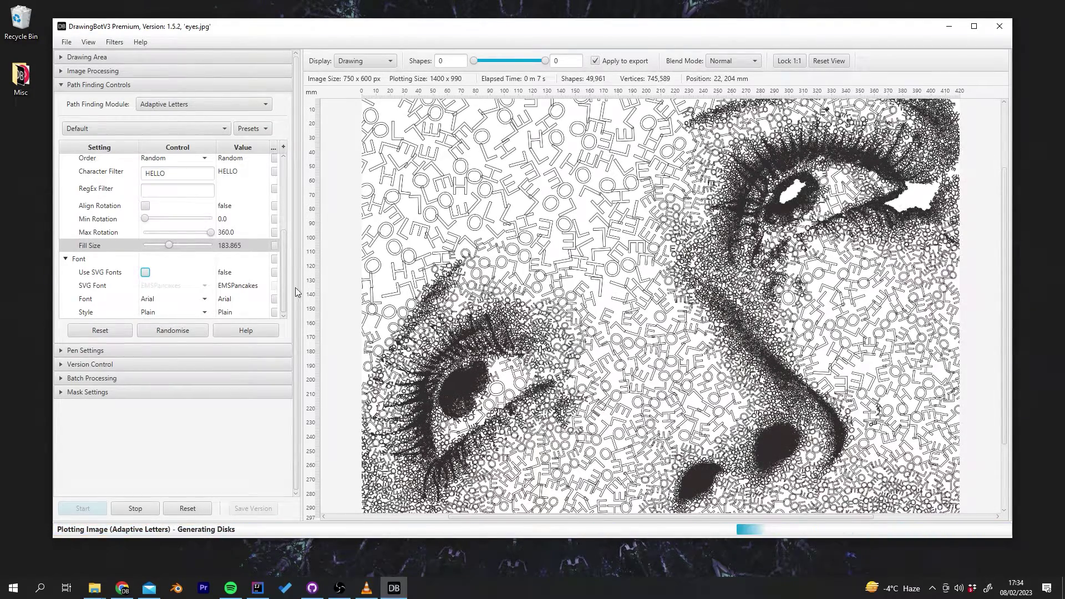
scroll(646, 395, "up", 5)
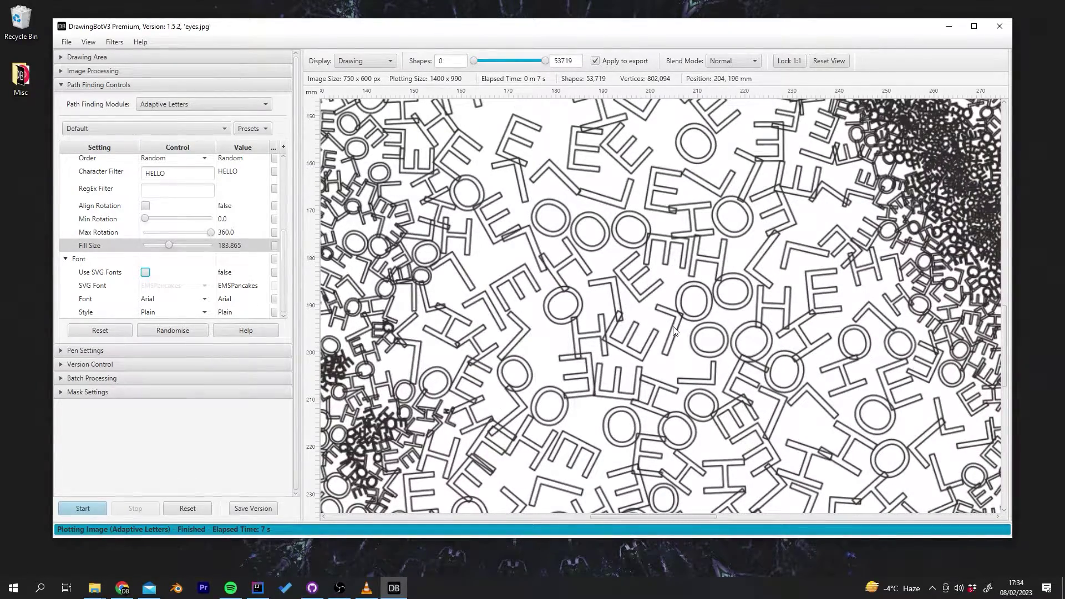
scroll(676, 320, "up", 1)
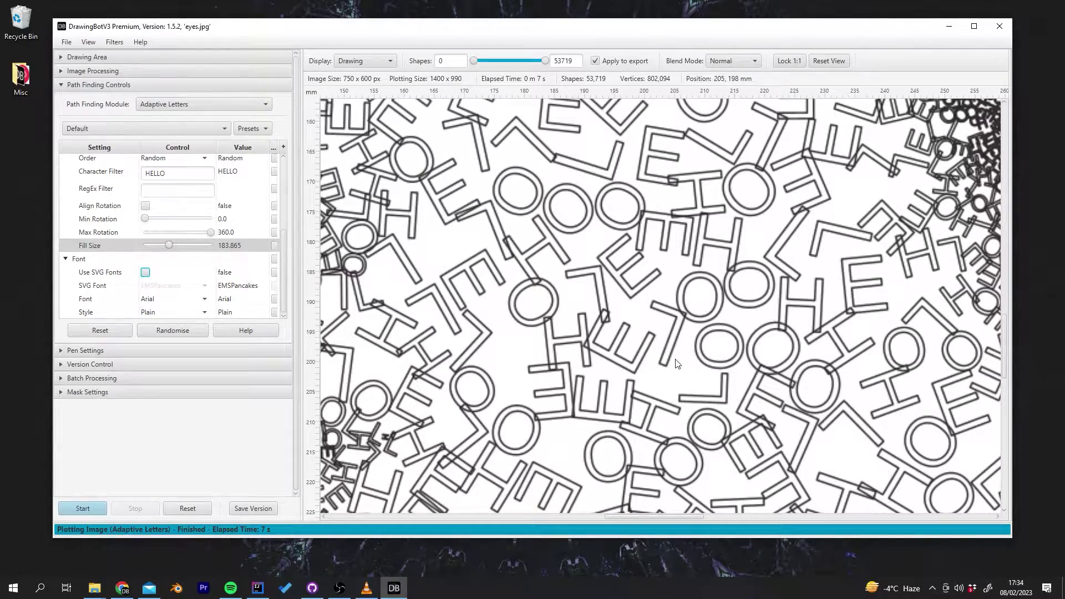
scroll(649, 290, "down", 5)
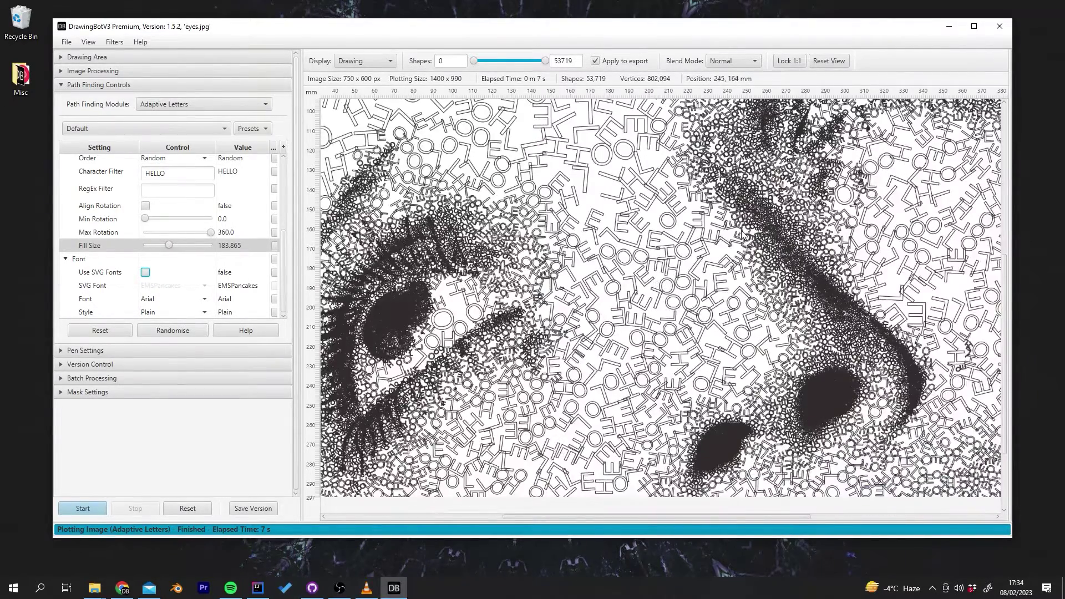
scroll(660, 288, "down", 3)
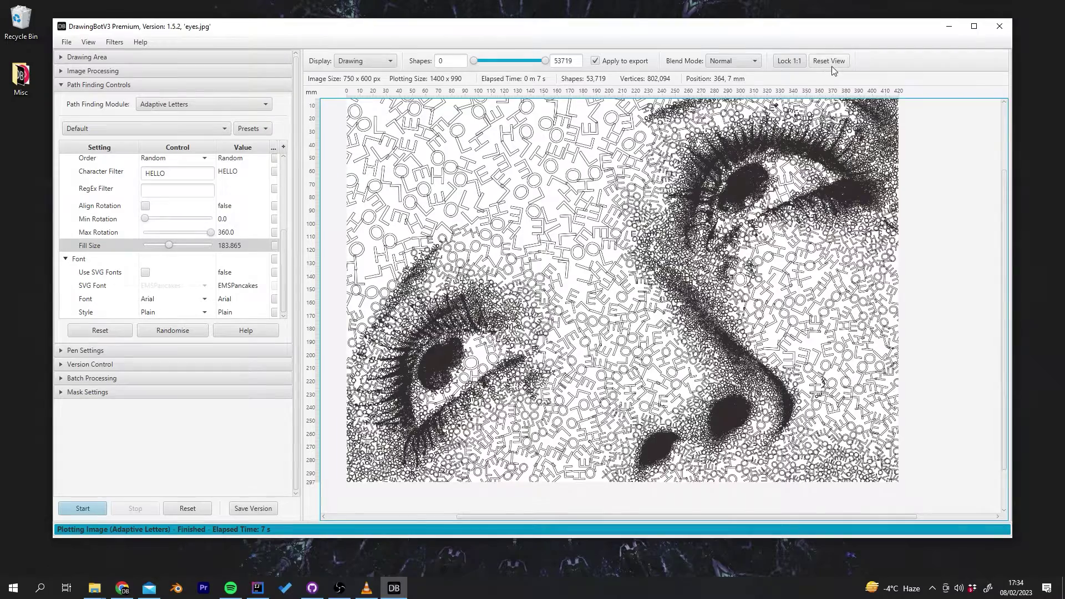
left_click(829, 61)
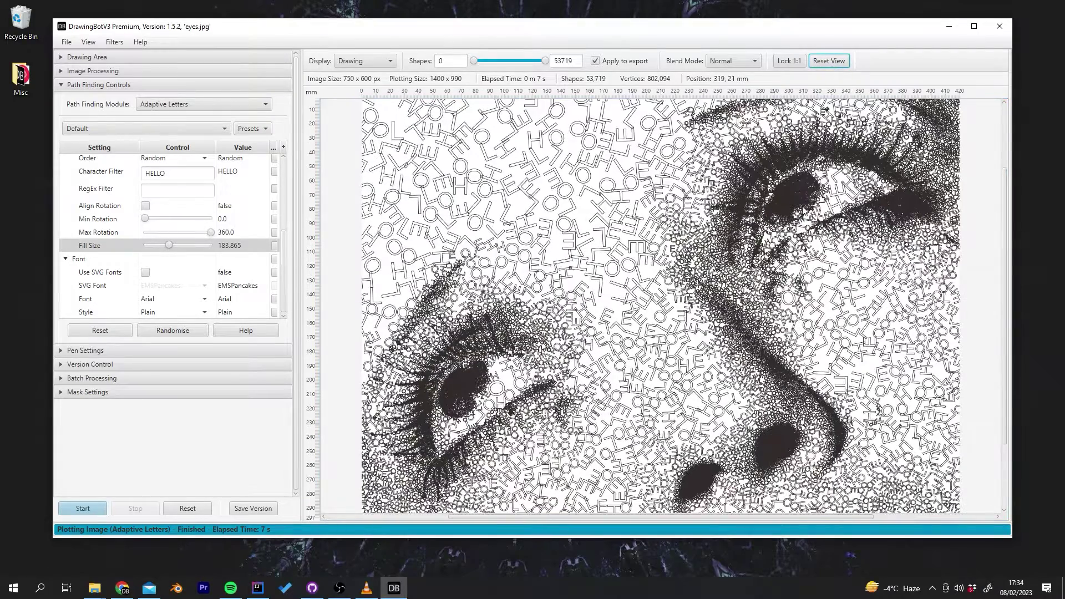
Step: Change the HELLO letter font from Arial to AdobeDevanagari-BoldItalic
scroll(183, 300, "up", 3)
left_click(175, 300)
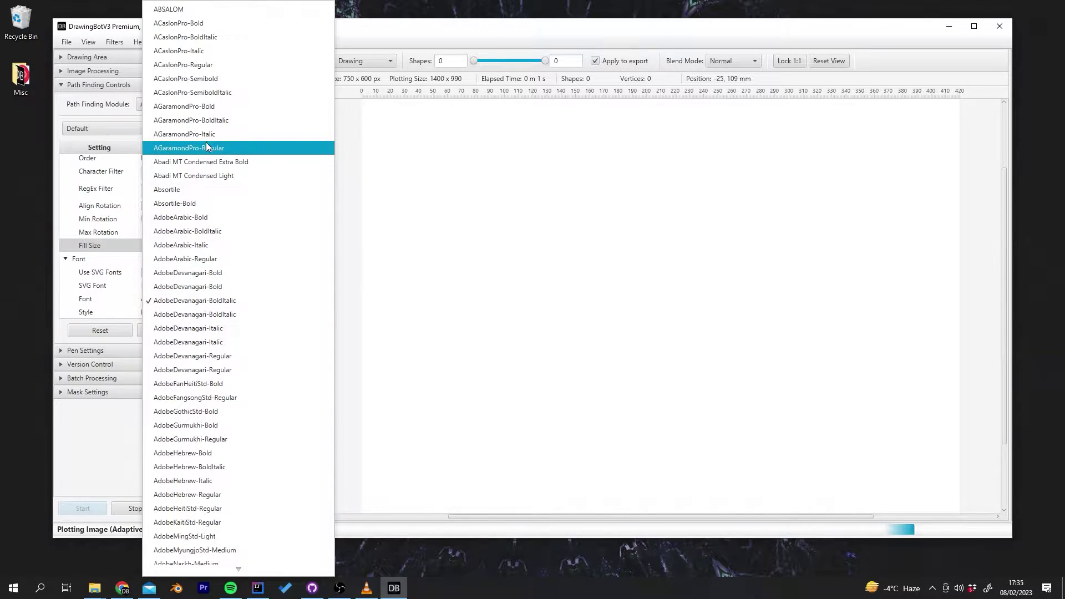
scroll(205, 361, "down", 3)
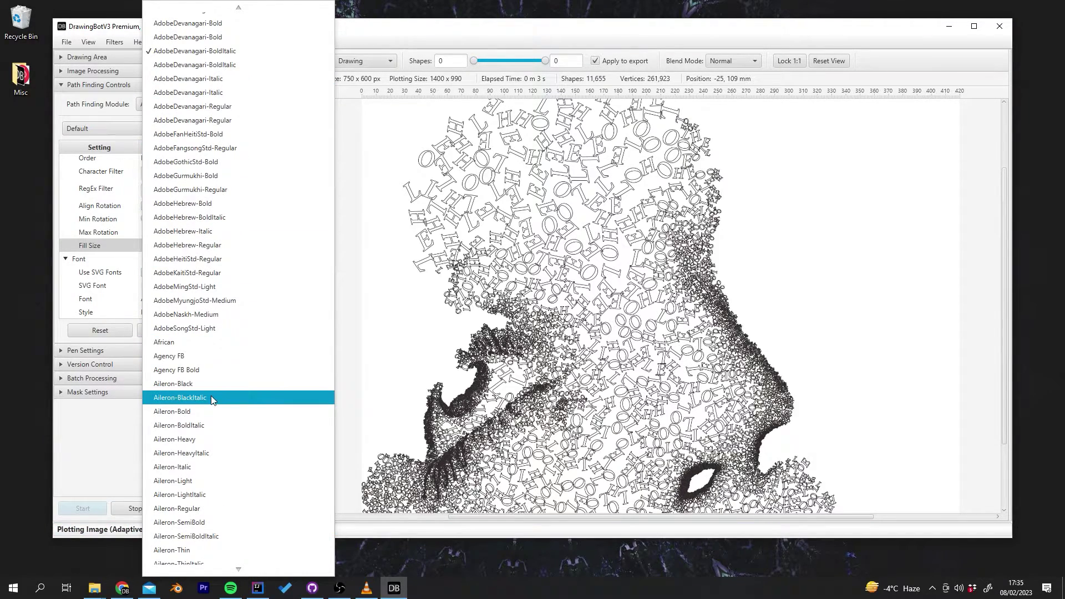
left_click(596, 218)
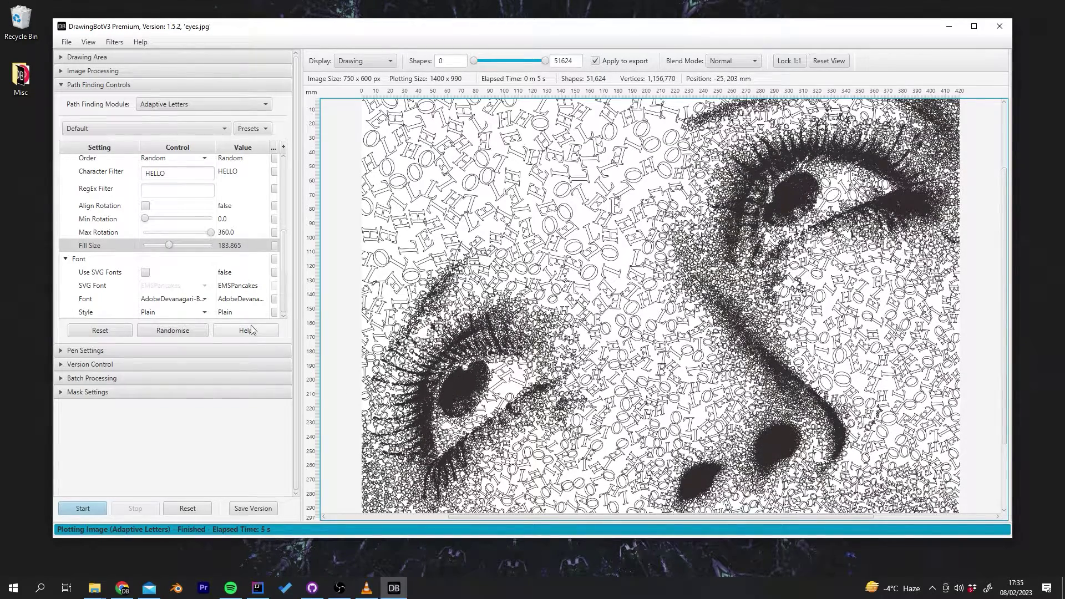
left_click(159, 300)
left_click(533, 290)
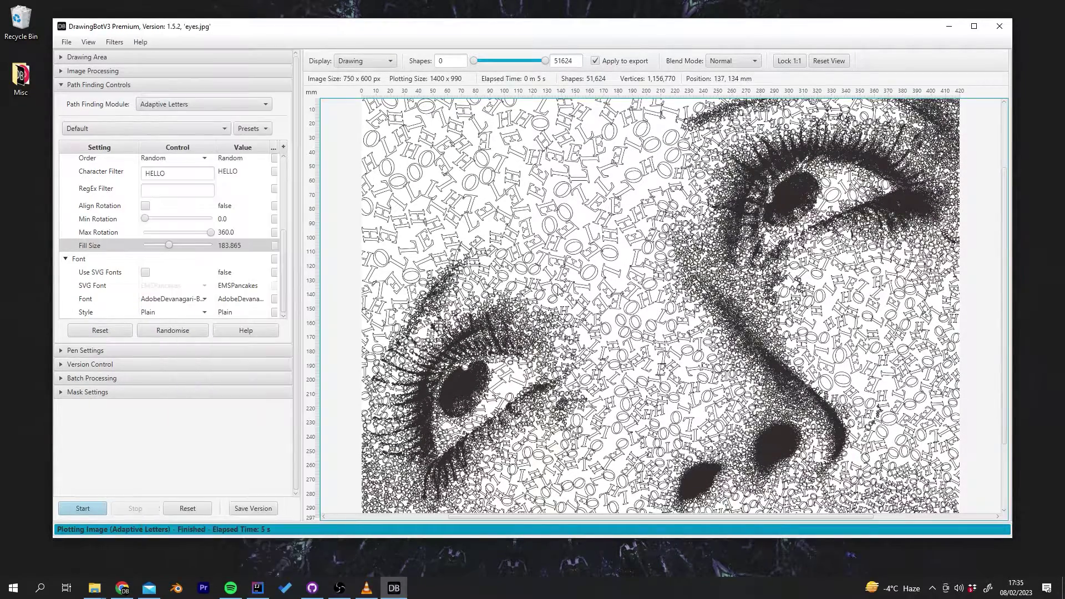
Step: Zoom in to inspect the new glyphs, then reset the view to the whole drawing
scroll(654, 371, "up", 2)
scroll(654, 370, "down", 3)
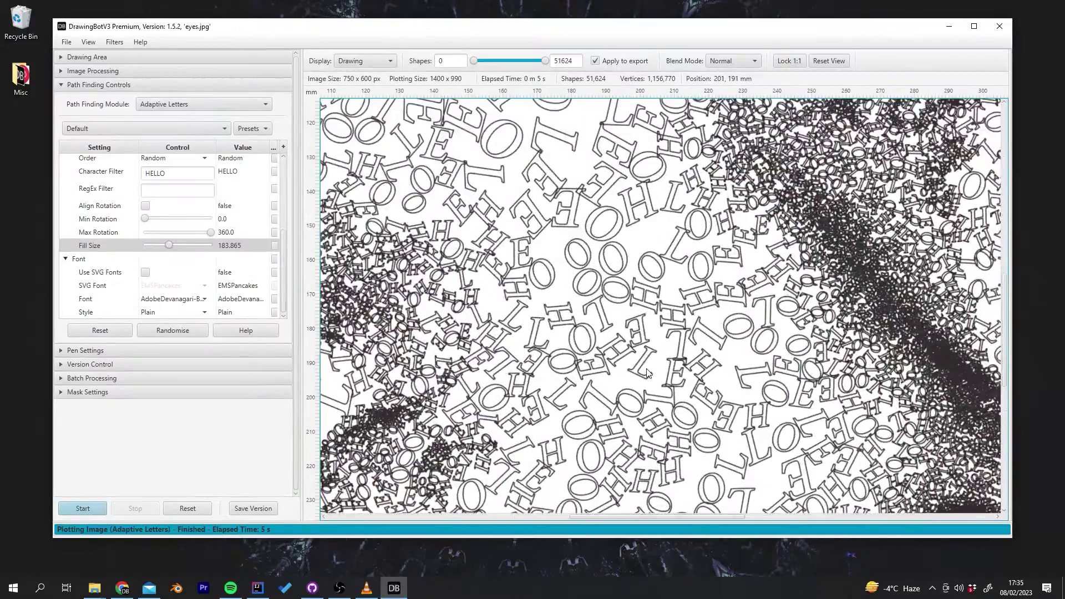
scroll(648, 374, "down", 2)
scroll(599, 197, "up", 4)
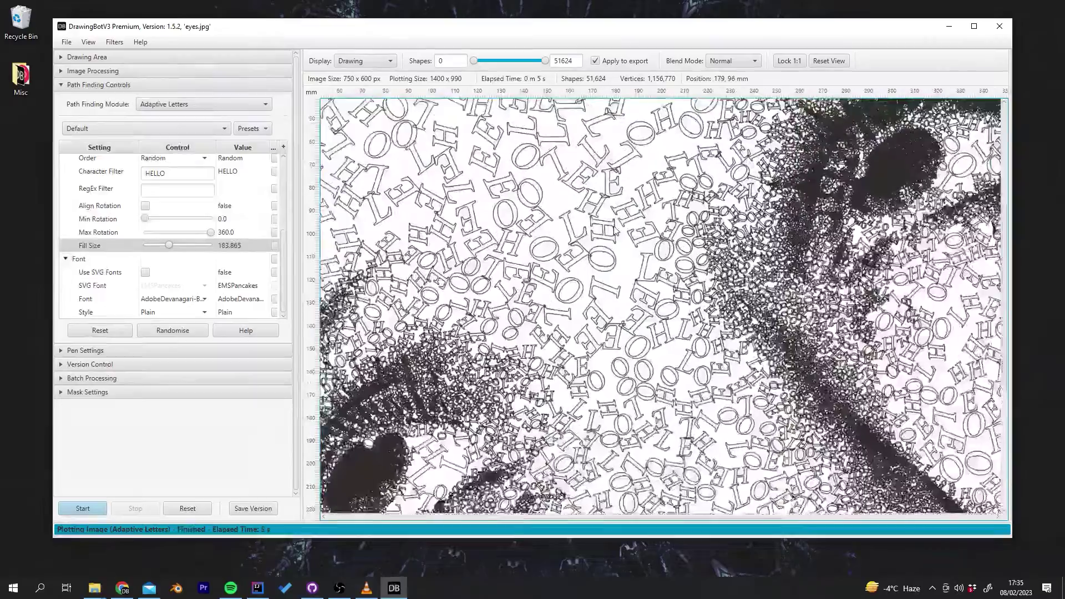
left_click(842, 62)
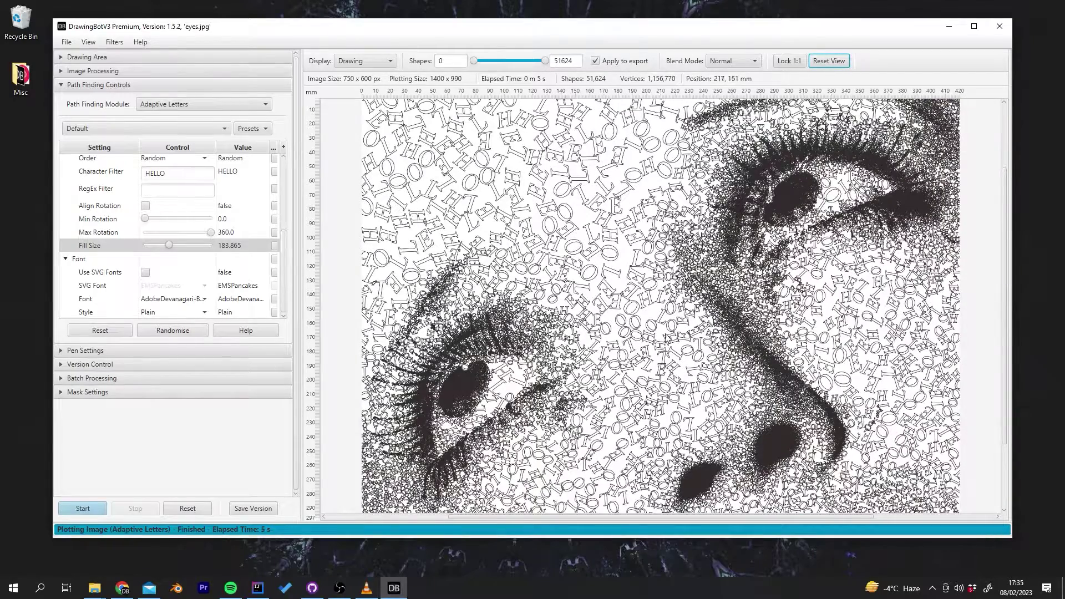
Step: Switch the path finding module to Voronoi Letters (Beta) and let the eyes re-plot
left_click_drag(285, 251, 287, 177)
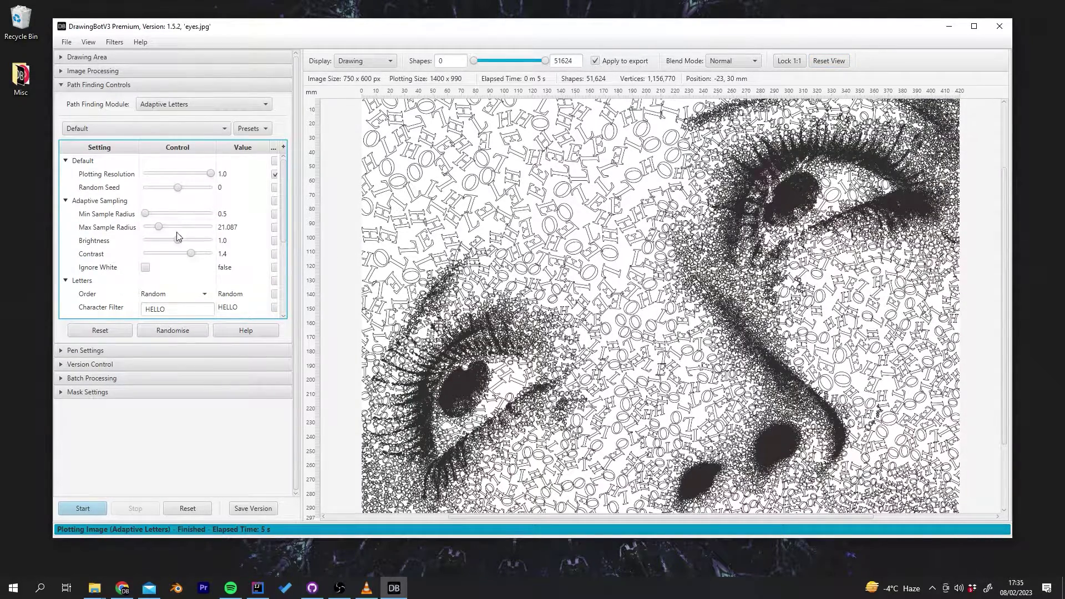
left_click(205, 107)
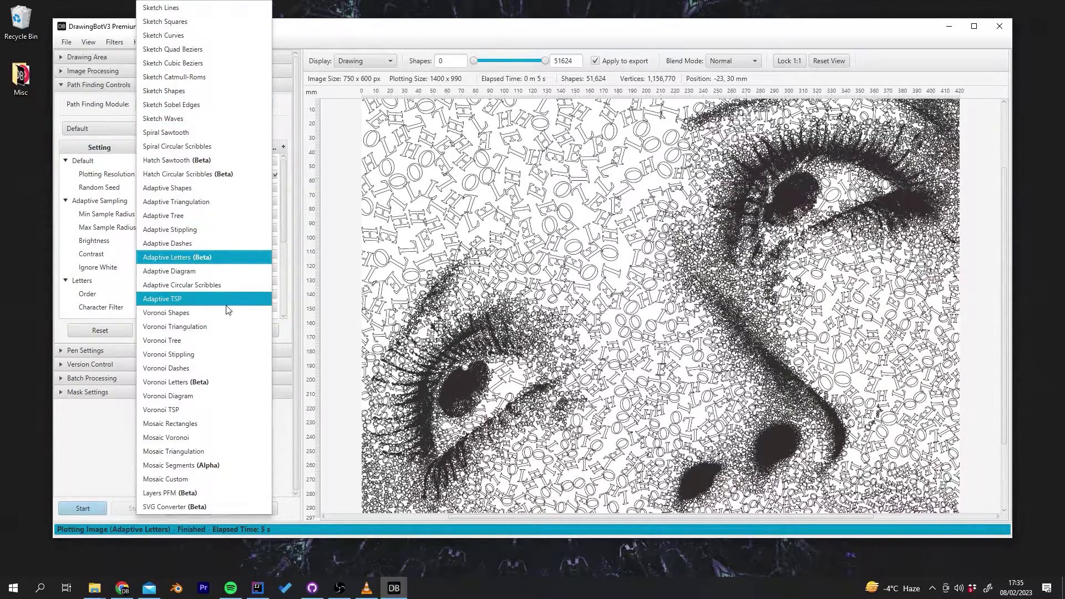
left_click(189, 385)
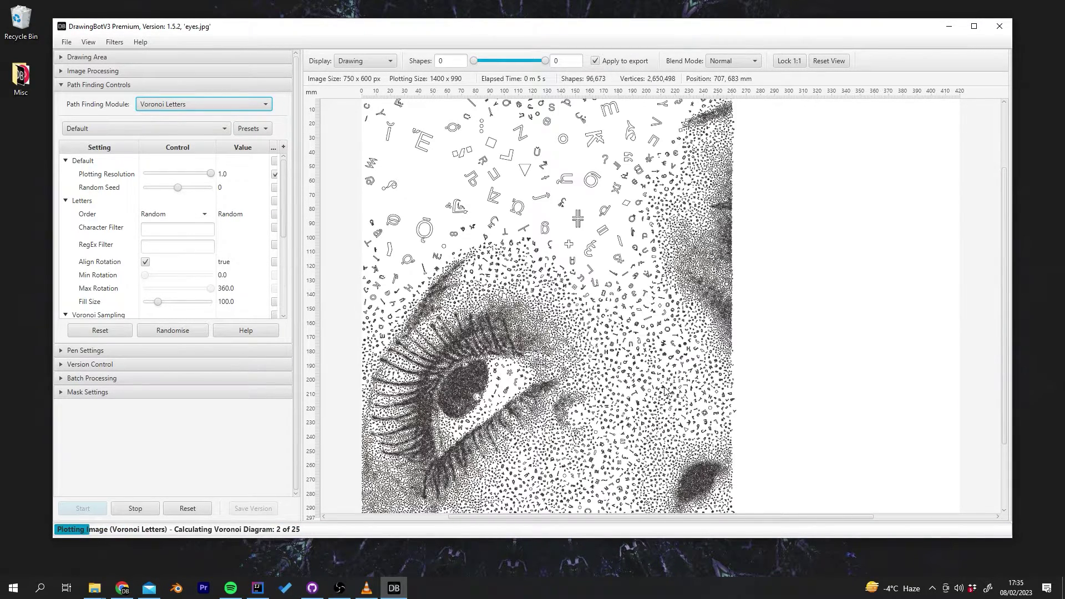
left_click(186, 106)
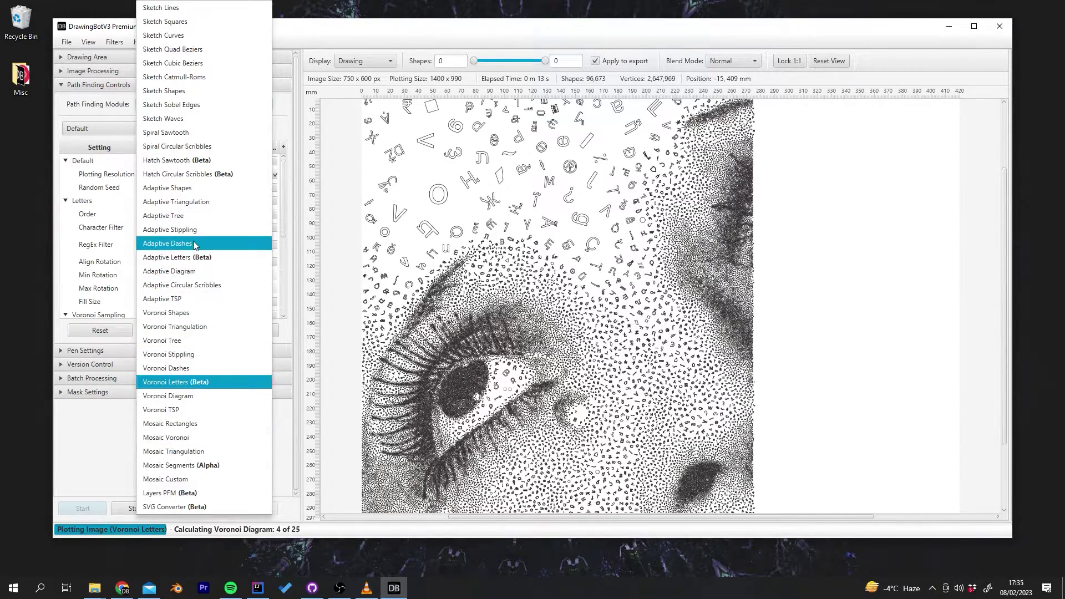
left_click(737, 349)
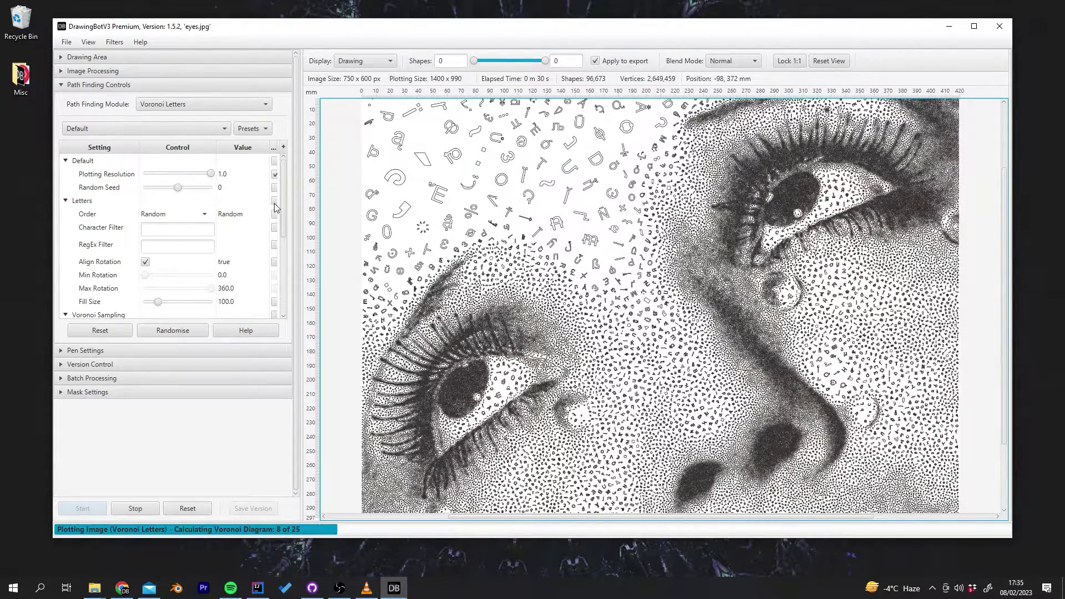
scroll(273, 250, "down", 4)
scroll(269, 280, "up", 6)
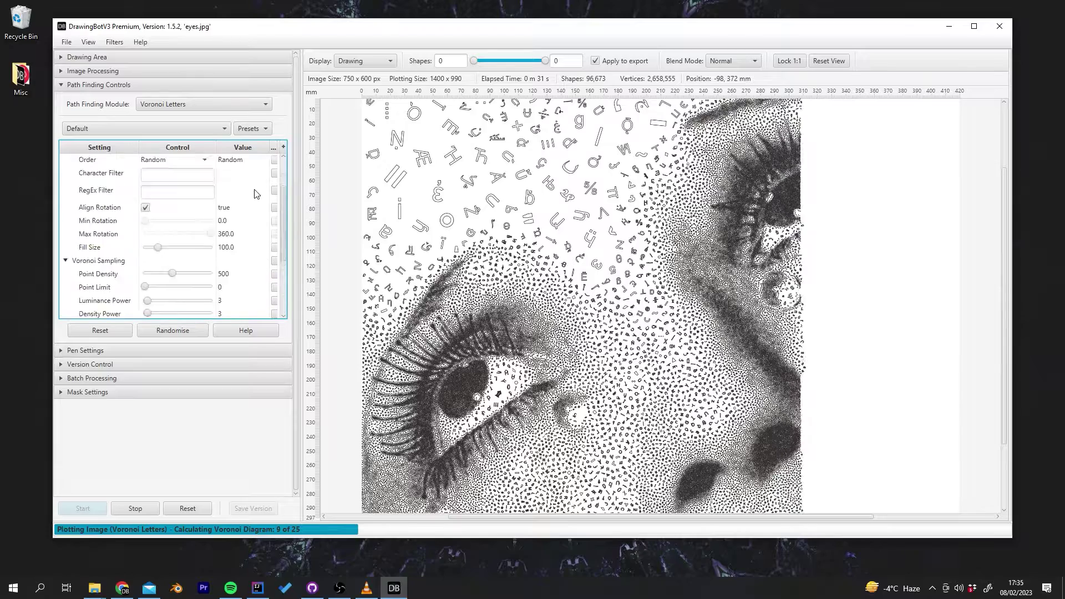
scroll(272, 294, "down", 7)
scroll(270, 258, "up", 2)
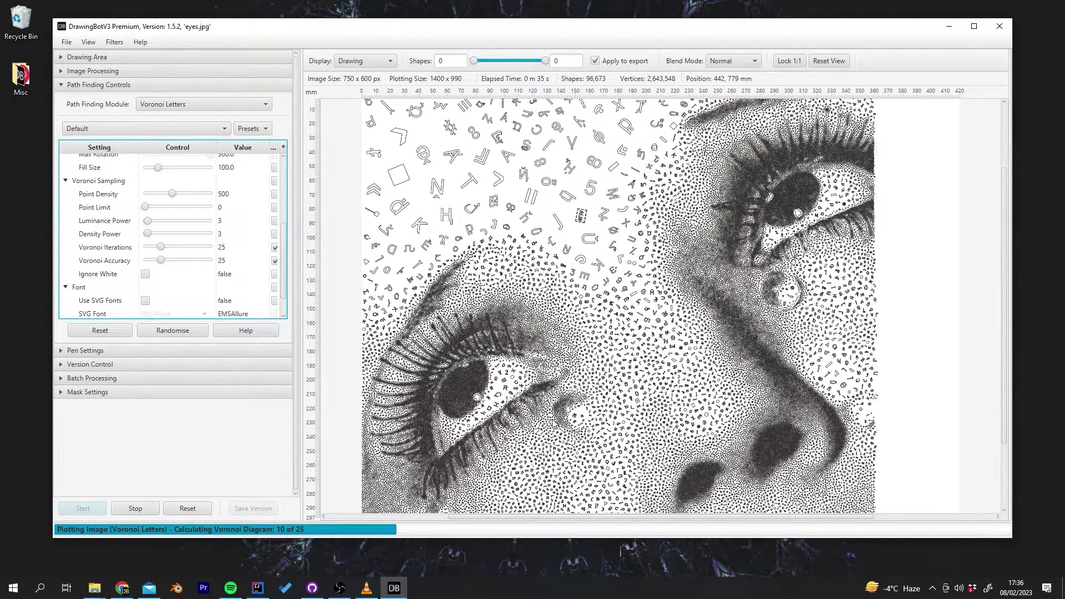
Step: Confirm Point Density at 500, then slide it down to 76 and up to 771
double_click(227, 193)
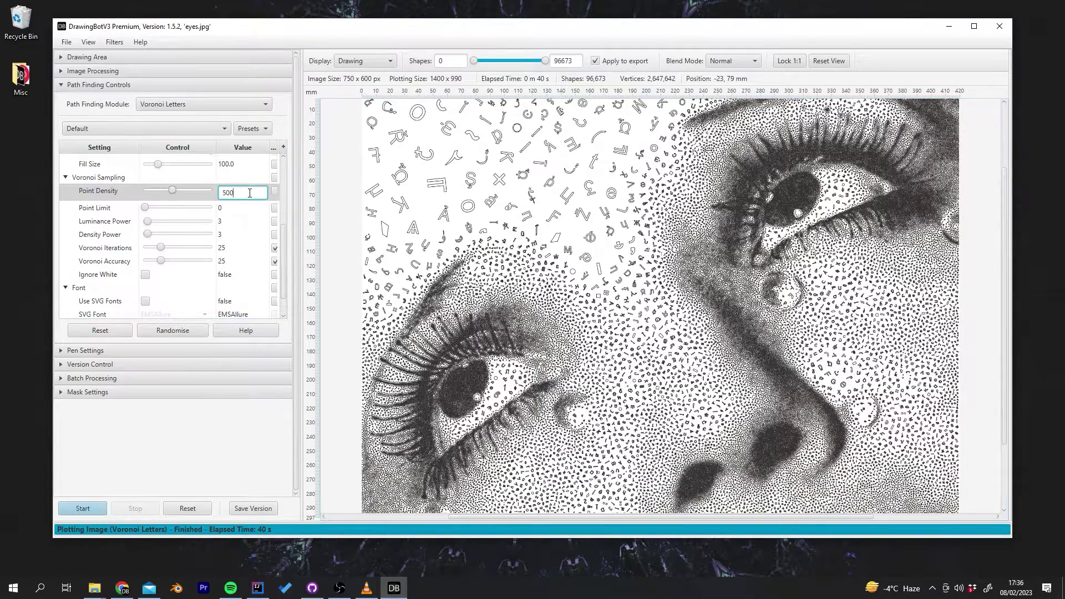
key("Return")
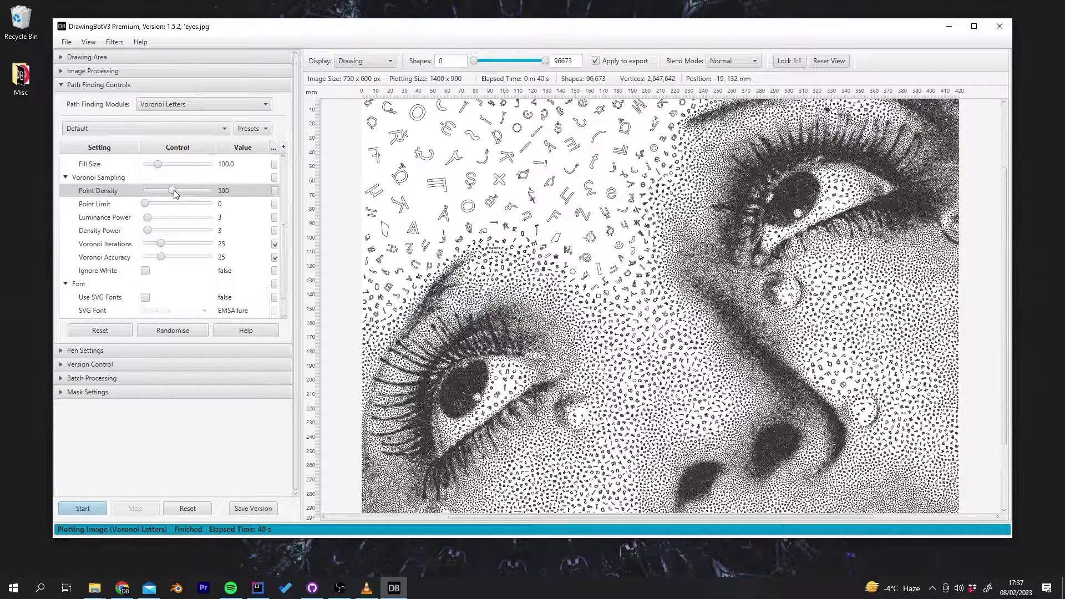
left_click_drag(173, 193, 156, 197)
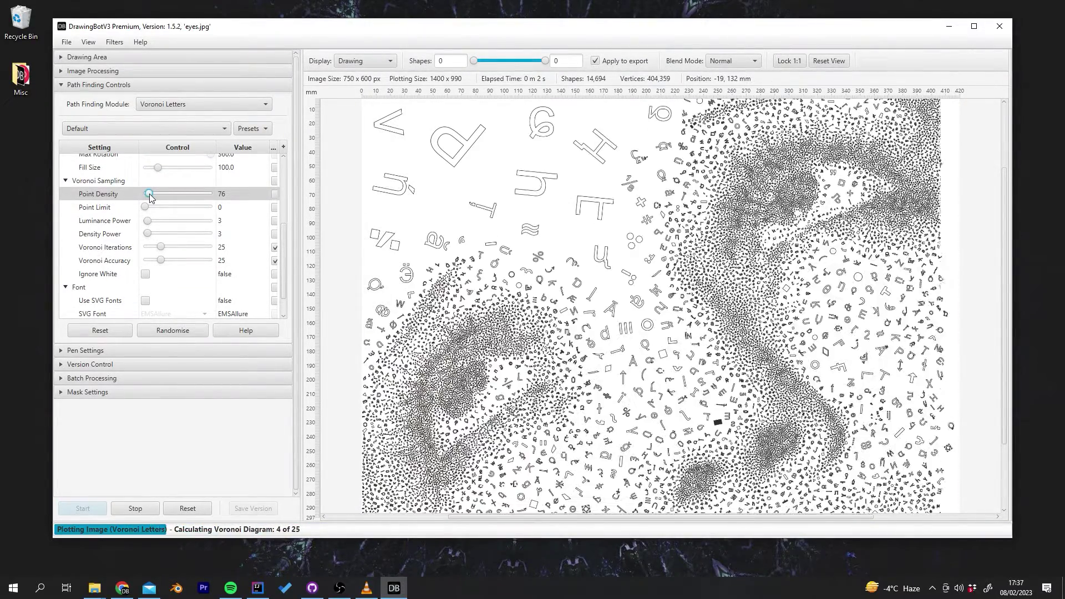
left_click_drag(149, 197, 189, 197)
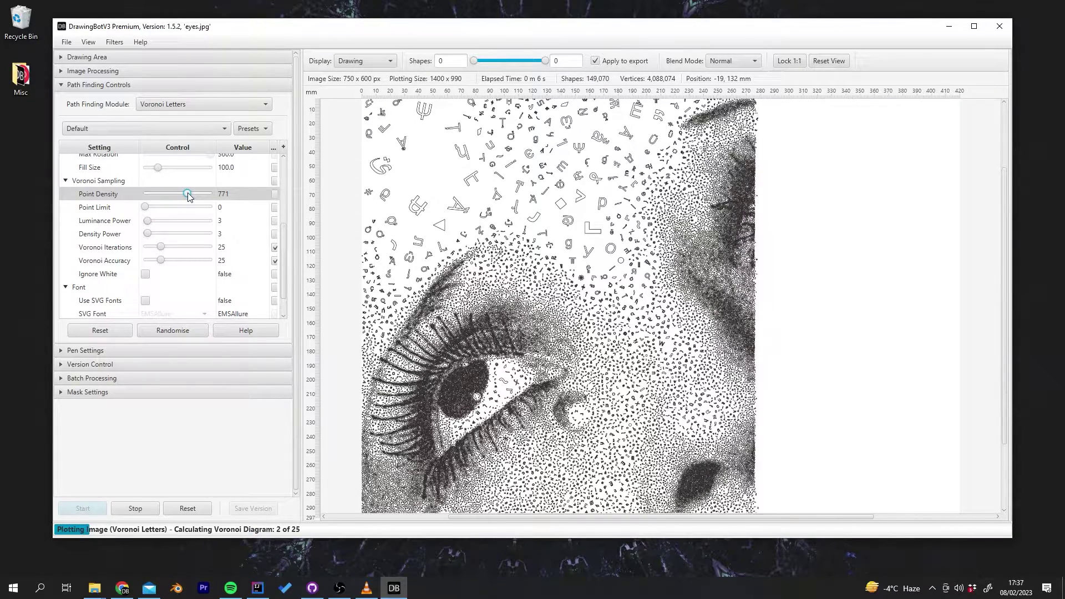
Step: Reset Point Density to its default and switch the module back to Adaptive Letters (Beta)
left_click(114, 197)
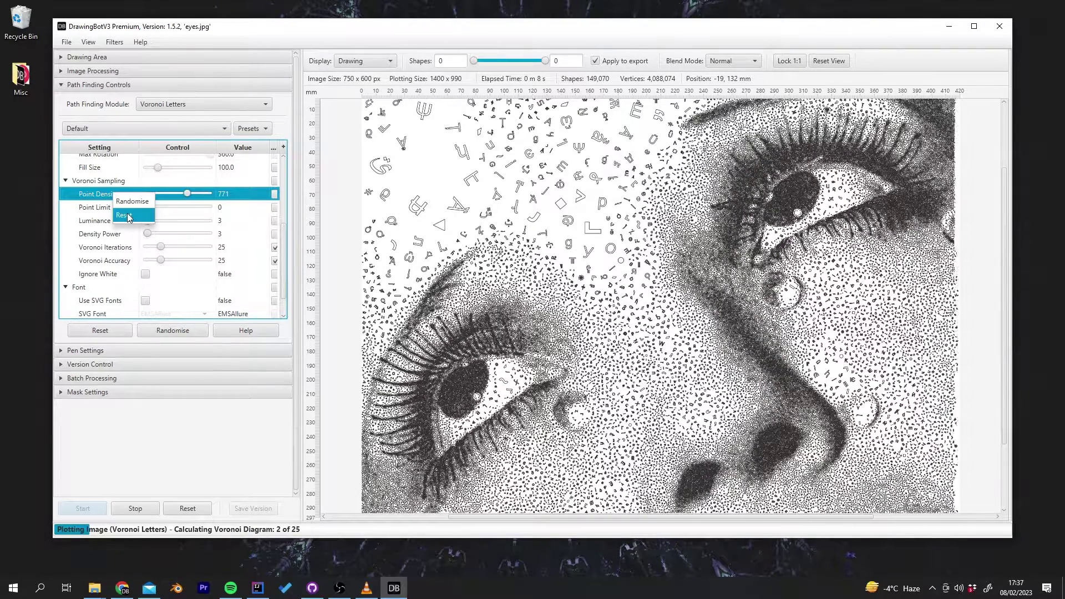
left_click(196, 105)
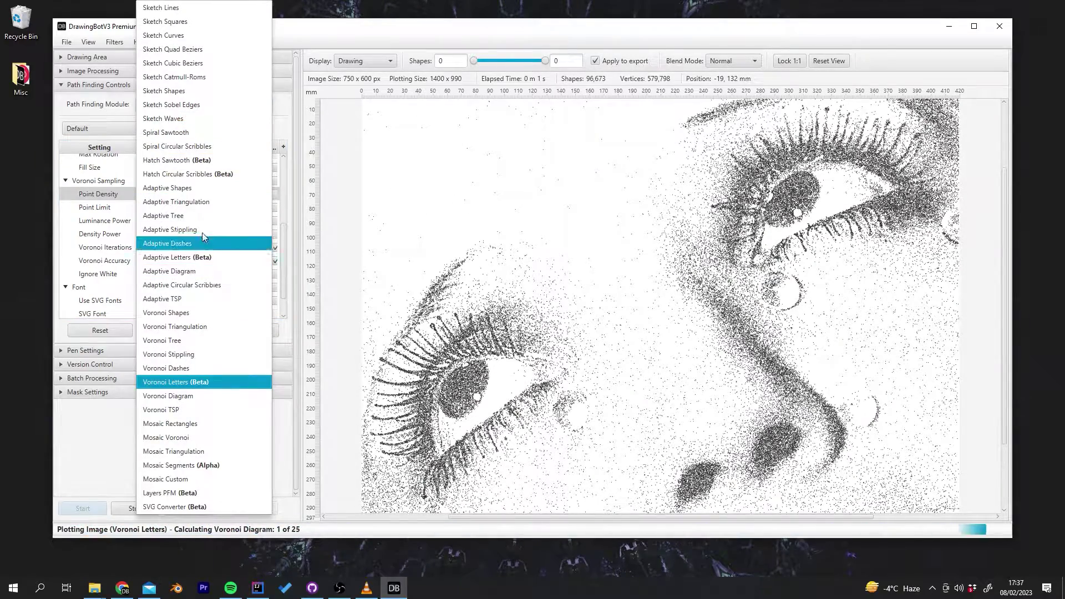
left_click(197, 258)
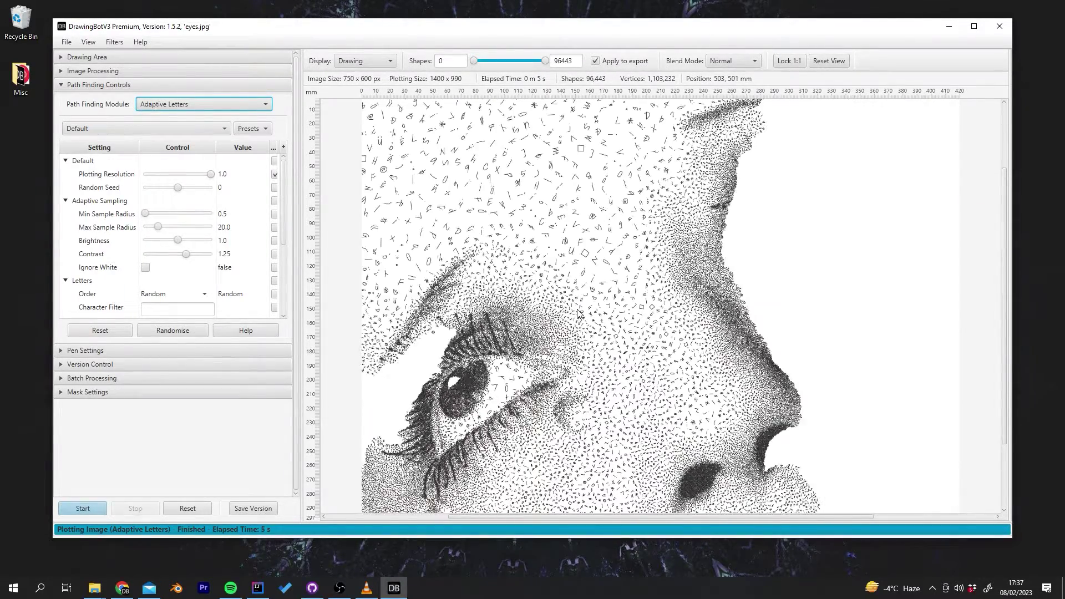
left_click(231, 104)
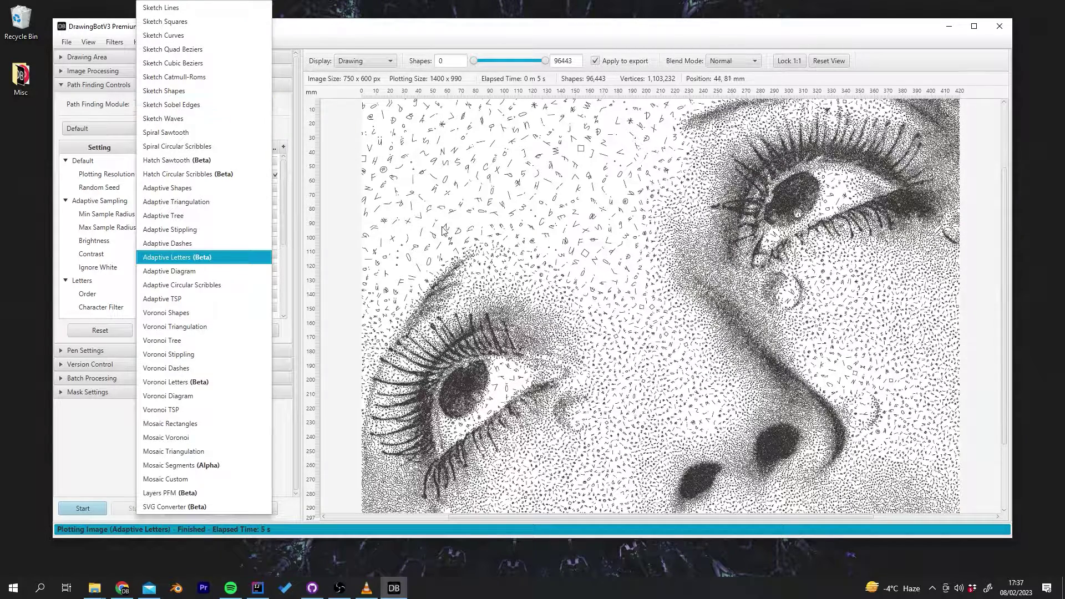
left_click(476, 287)
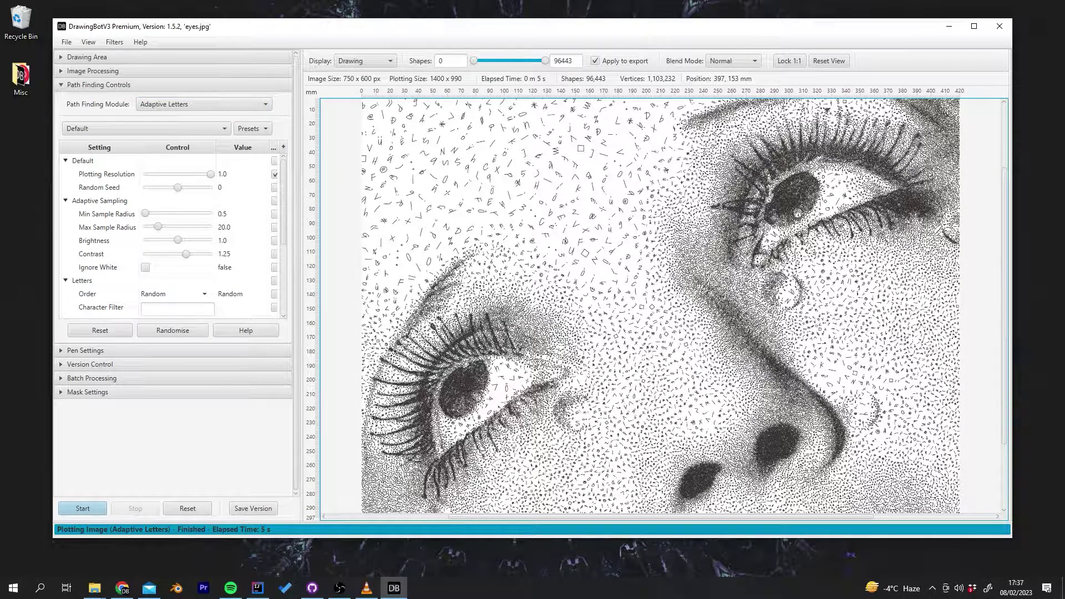